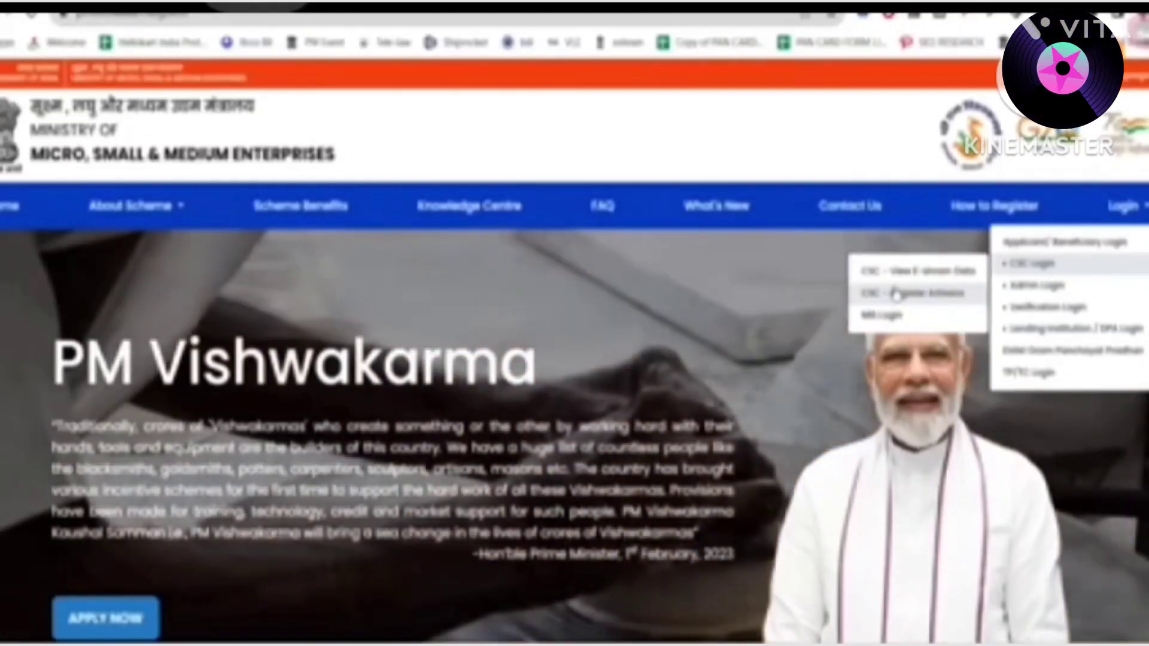
Choose CSC - Register Artisans from the CSC Login menu to reach the Register Now page
left_click(896, 295)
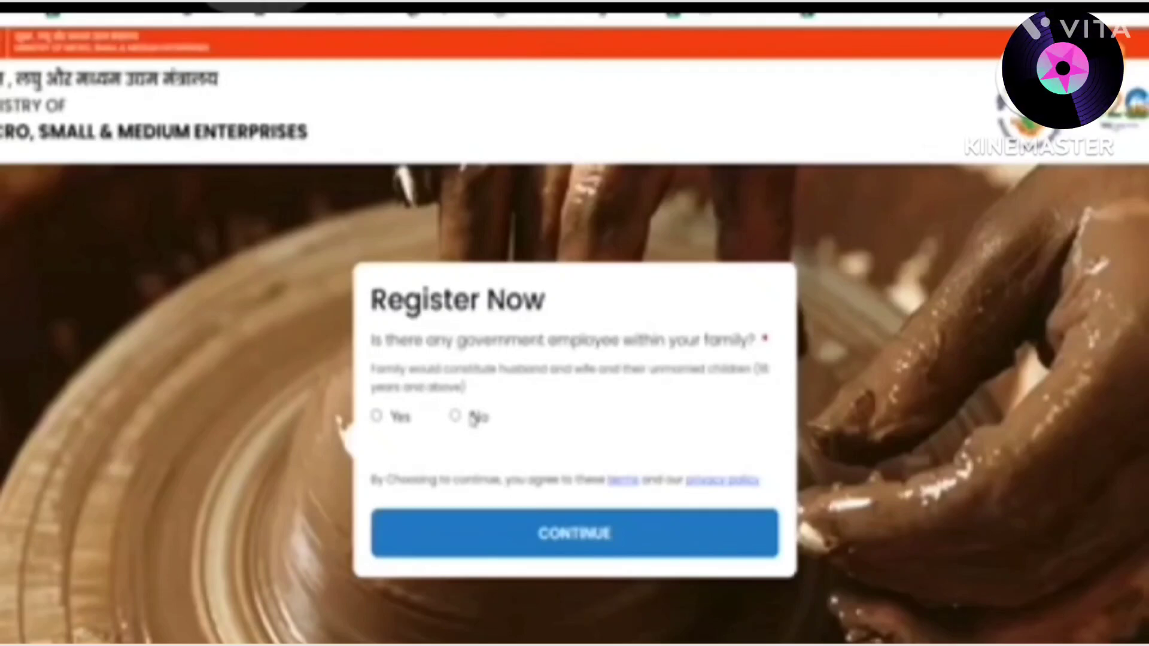
Answer No to the government-employee and earlier-loan questions and continue to Aadhaar verification
left_click(472, 417)
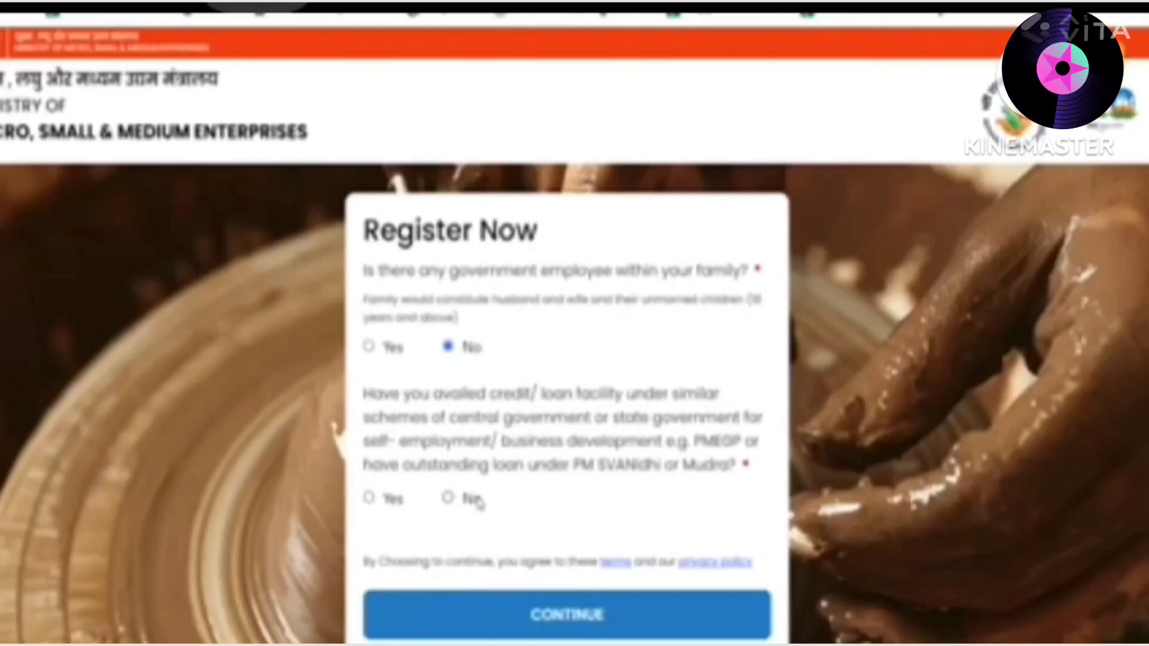
left_click(476, 500)
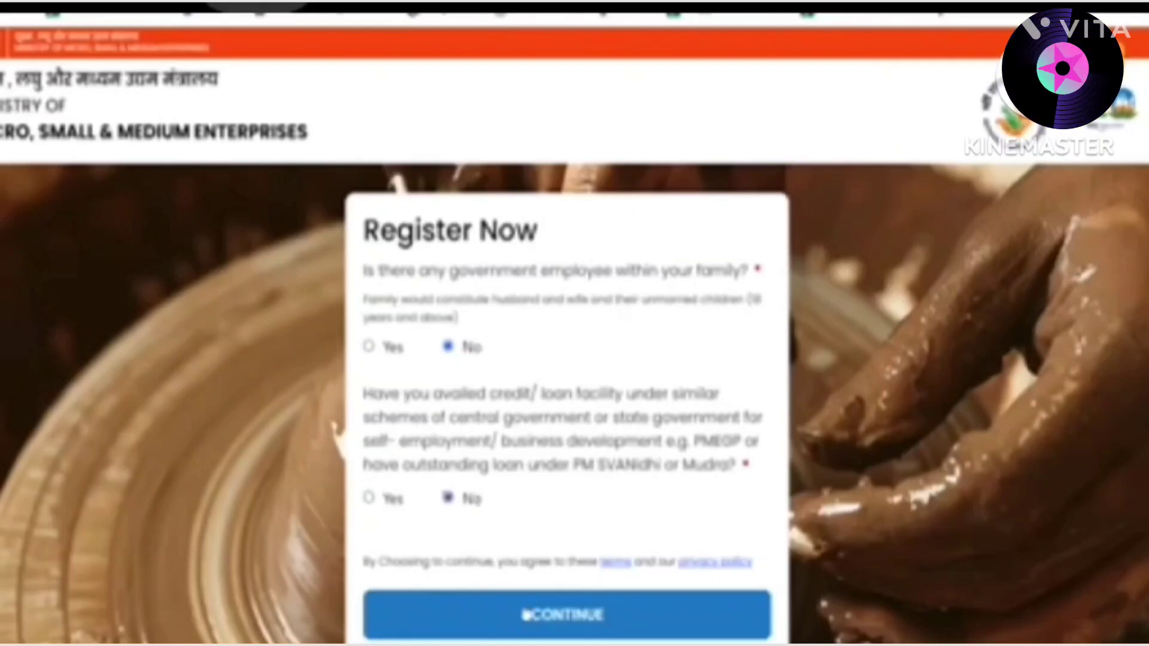
left_click(526, 619)
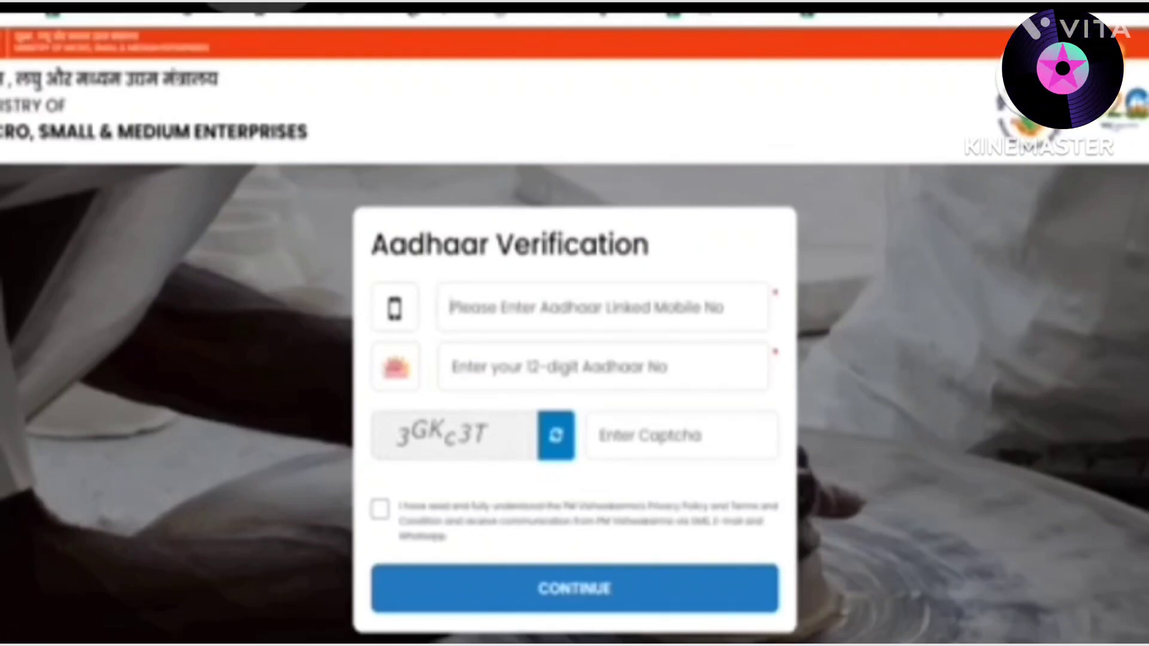
Enter the Aadhaar-linked mobile number, the applicant's 12-digit Aadhaar number and the captcha
key("ctrl+v")
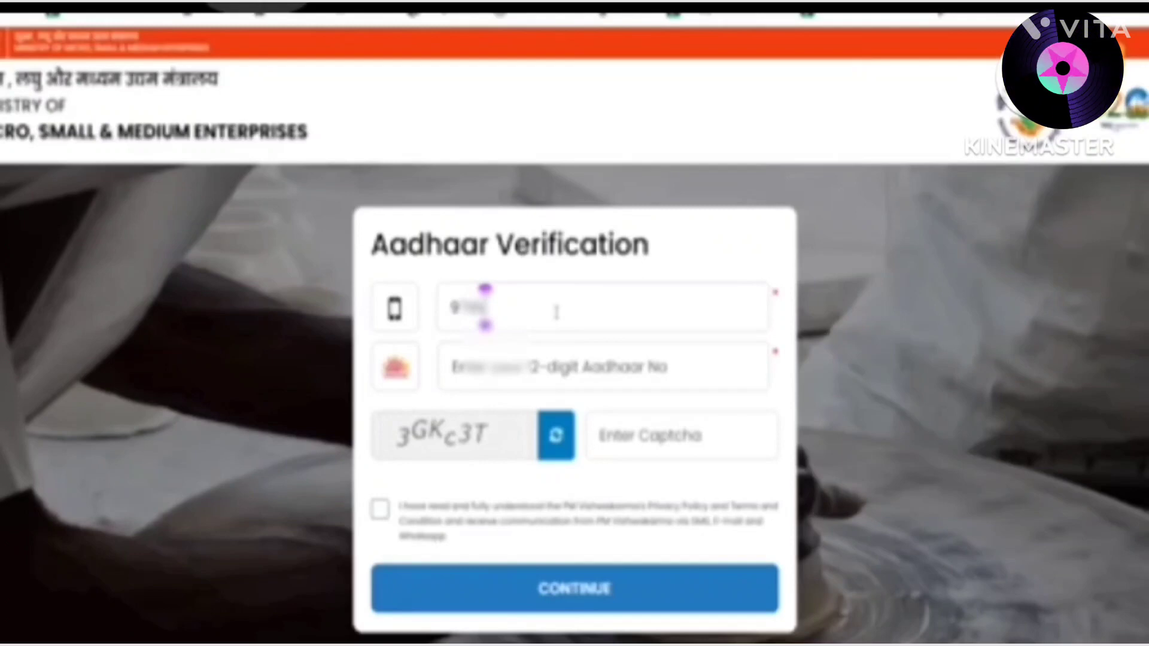
type("00000 4")
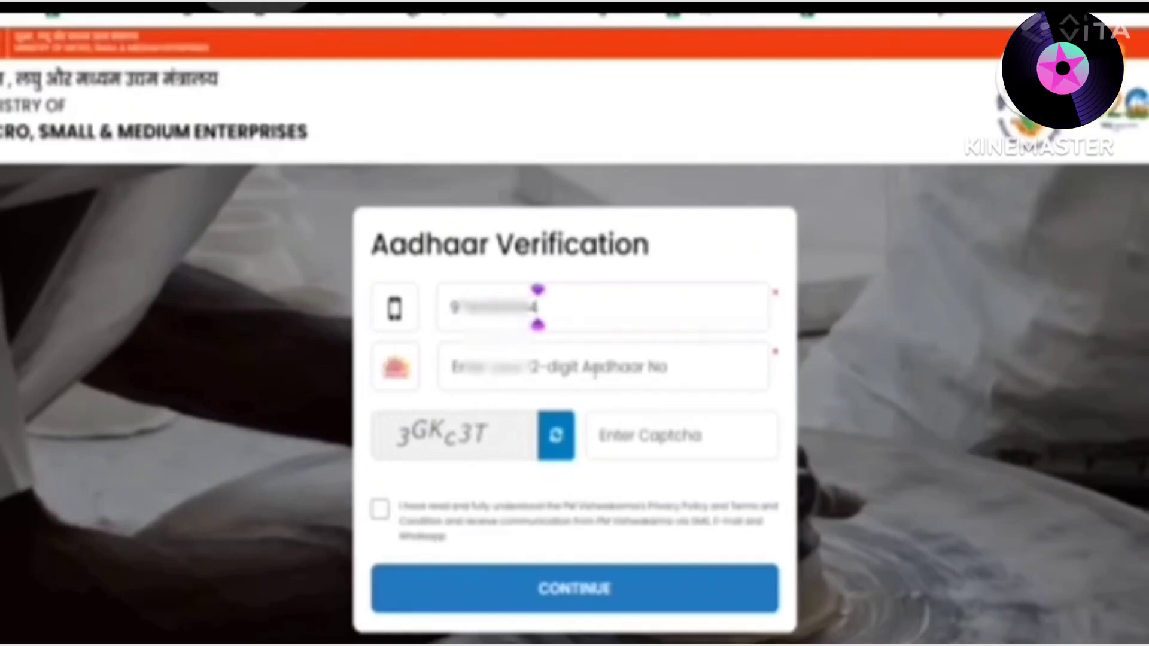
left_click(664, 367)
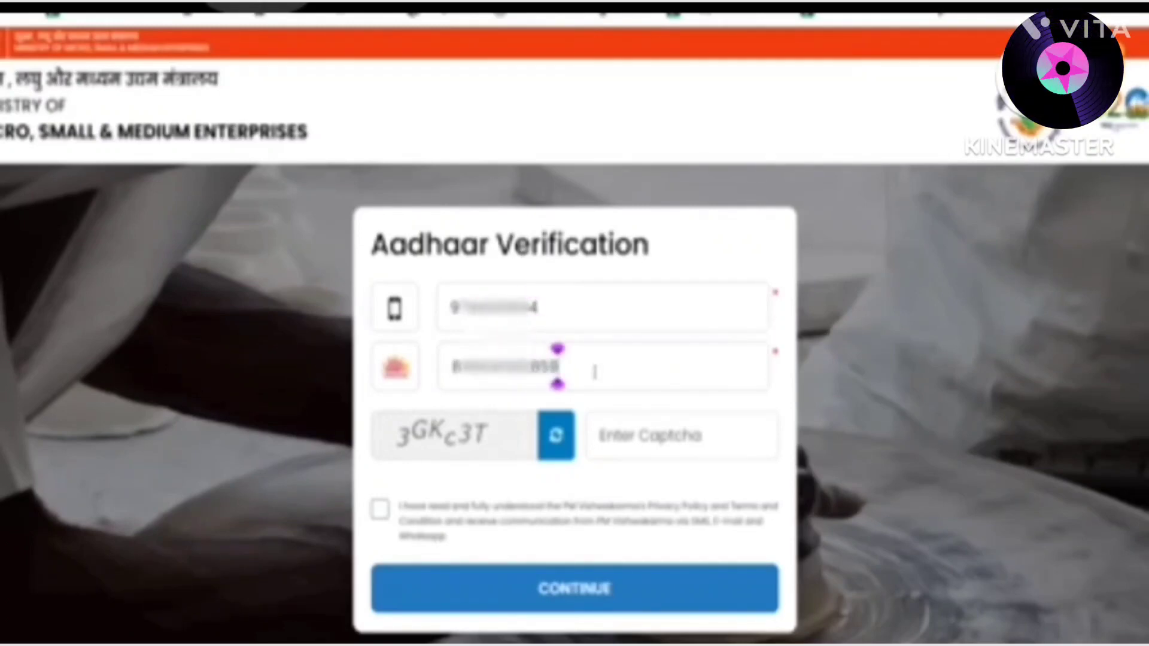
left_click(718, 439)
type("3G")
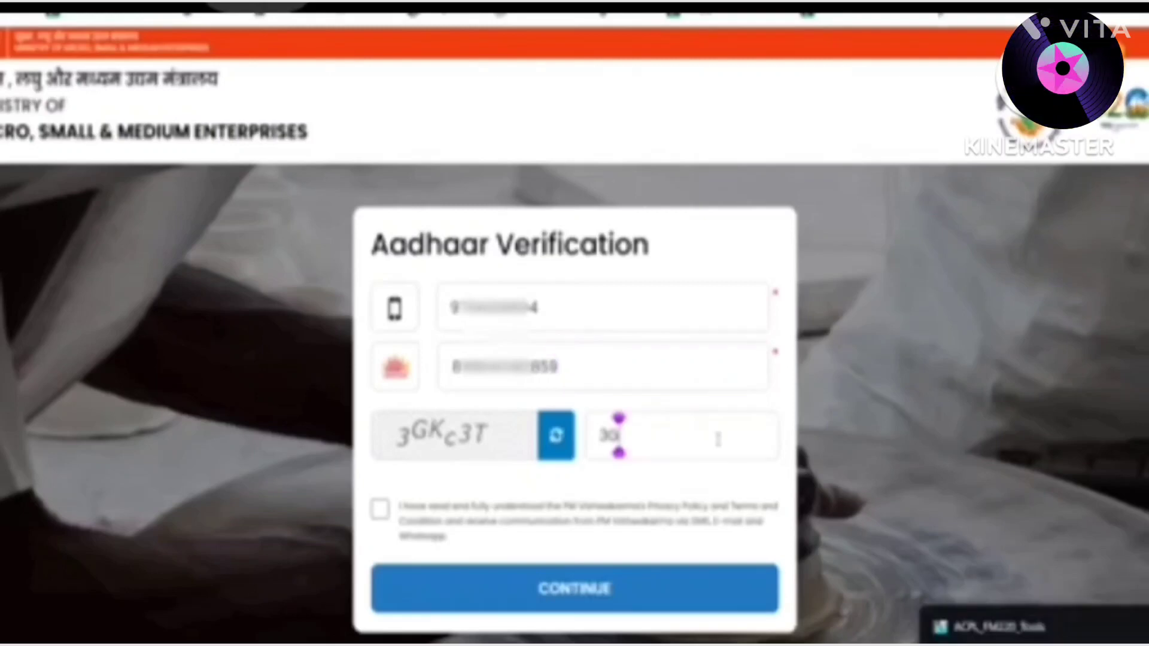
type("Kc3T")
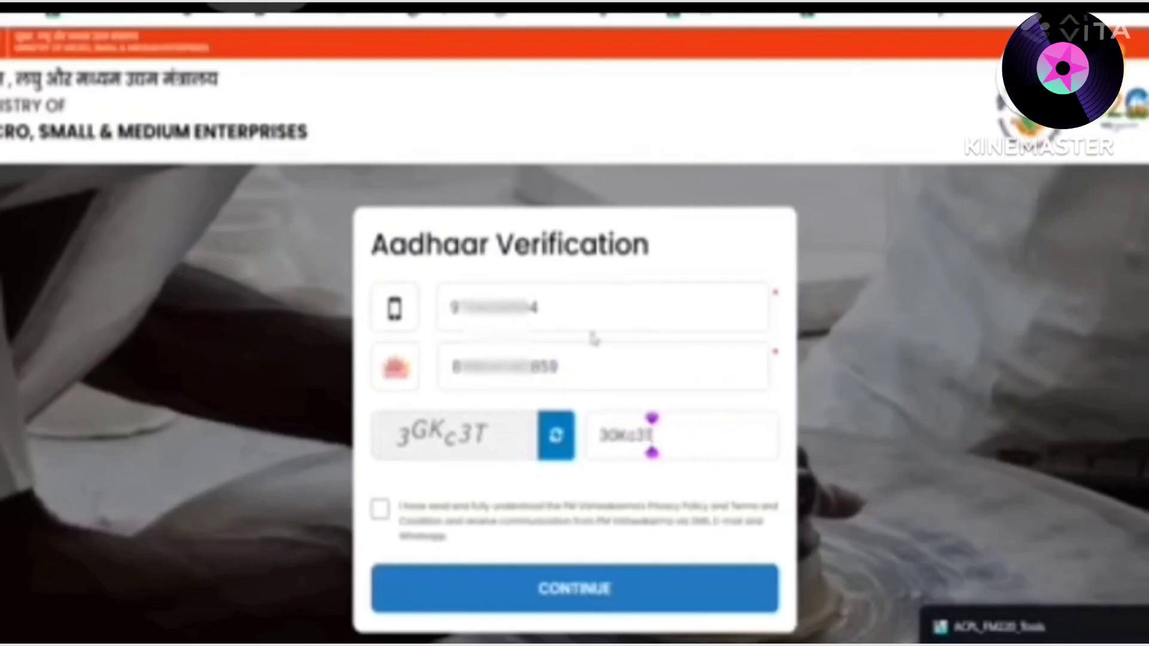
Accept the privacy policy and terms and submit the details to request the OTP
left_click(380, 510)
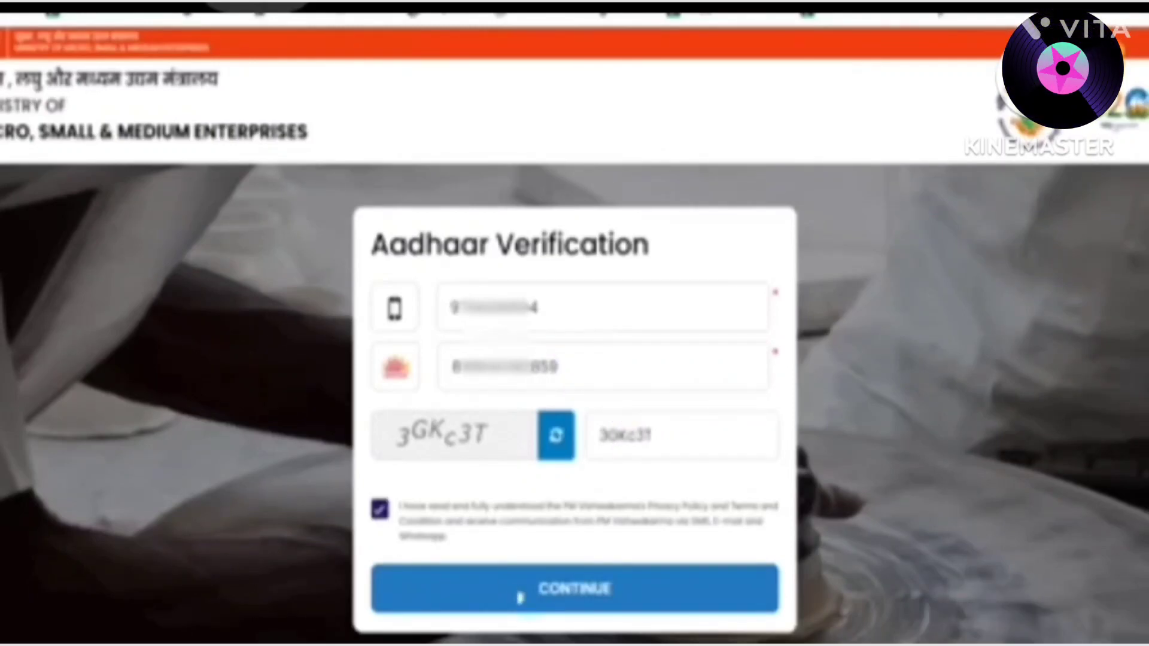
left_click(518, 596)
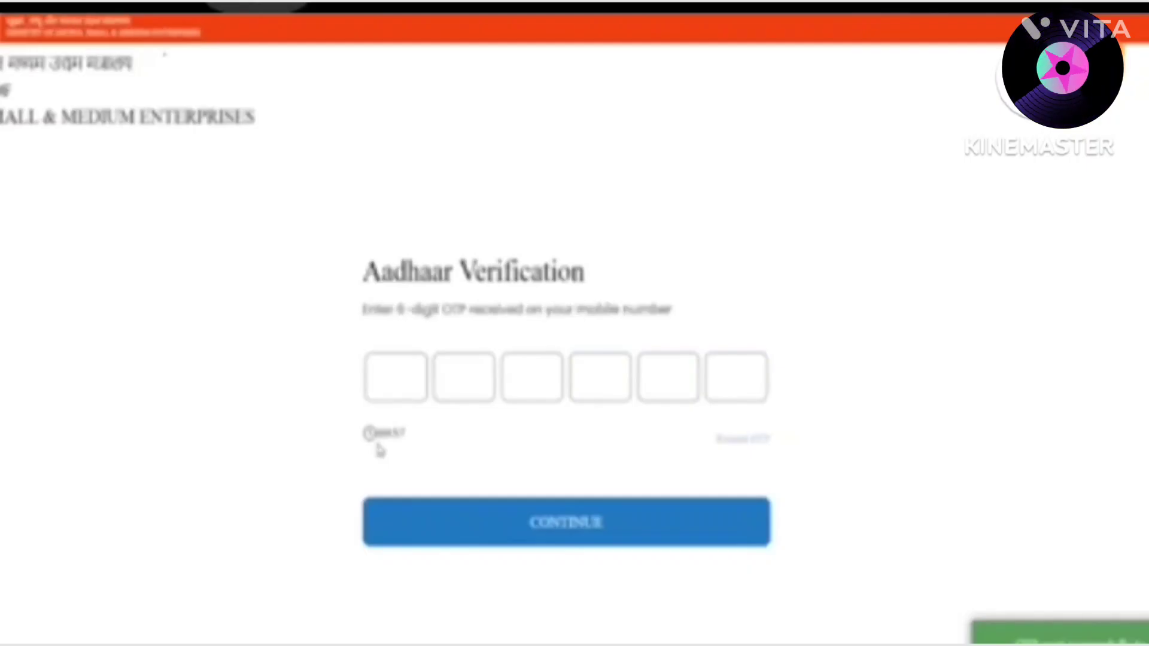
left_click(380, 371)
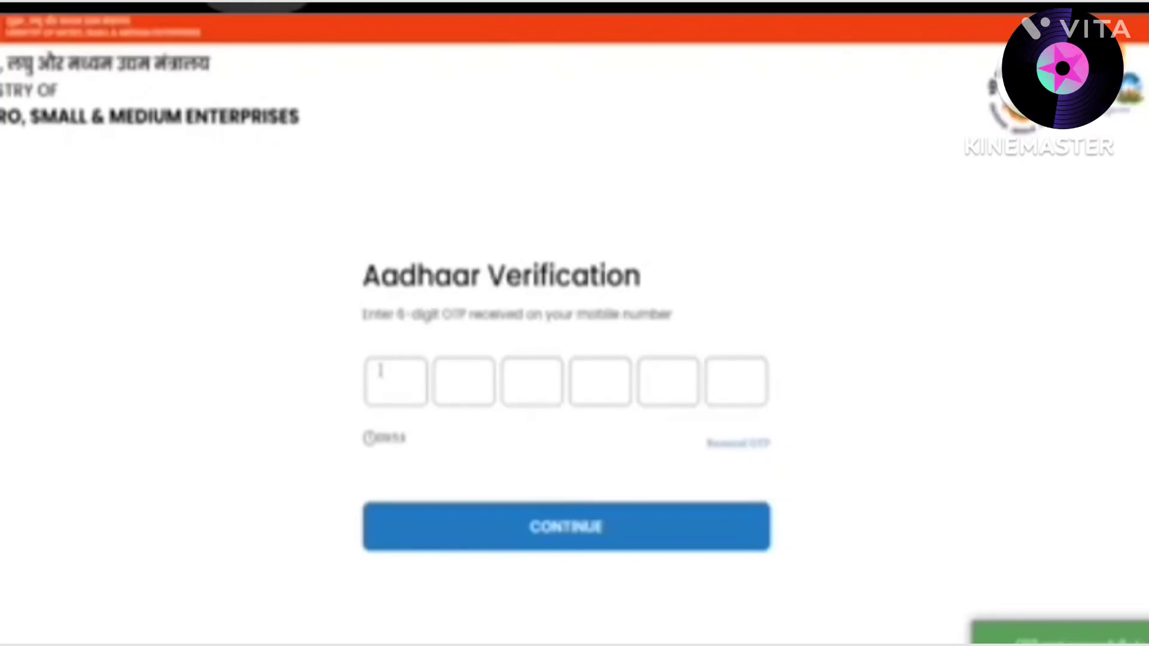
Enter the six-digit OTP received on the applicant's mobile
type("••••••")
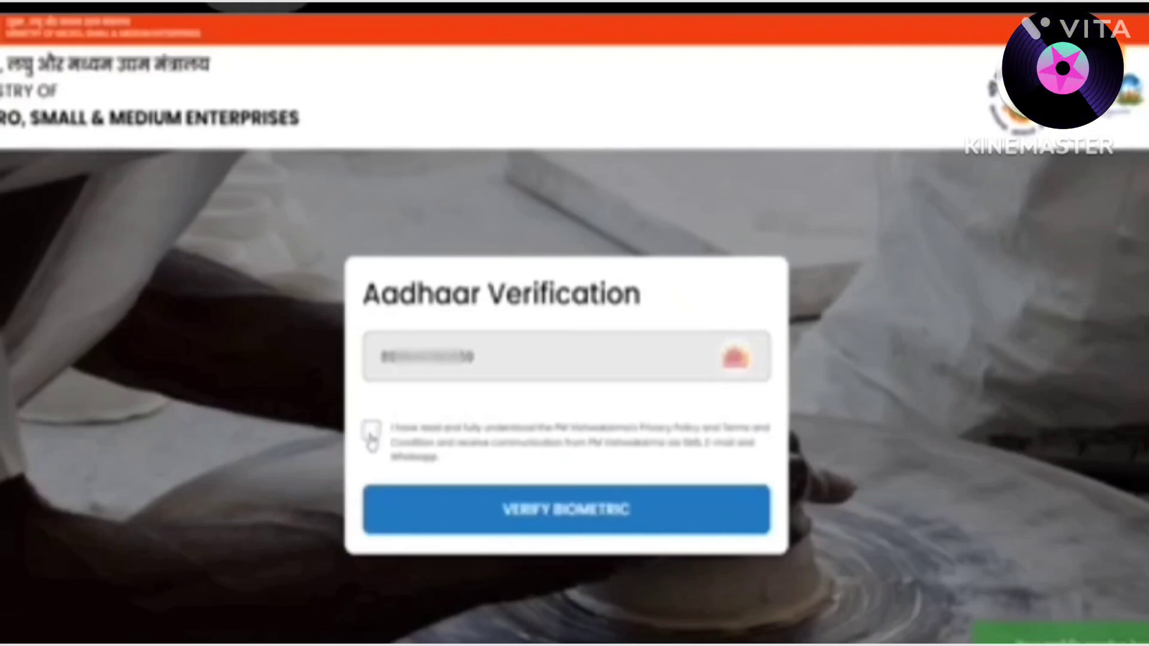
Accept the consent terms and run the fingerprint biometric verification
left_click(371, 432)
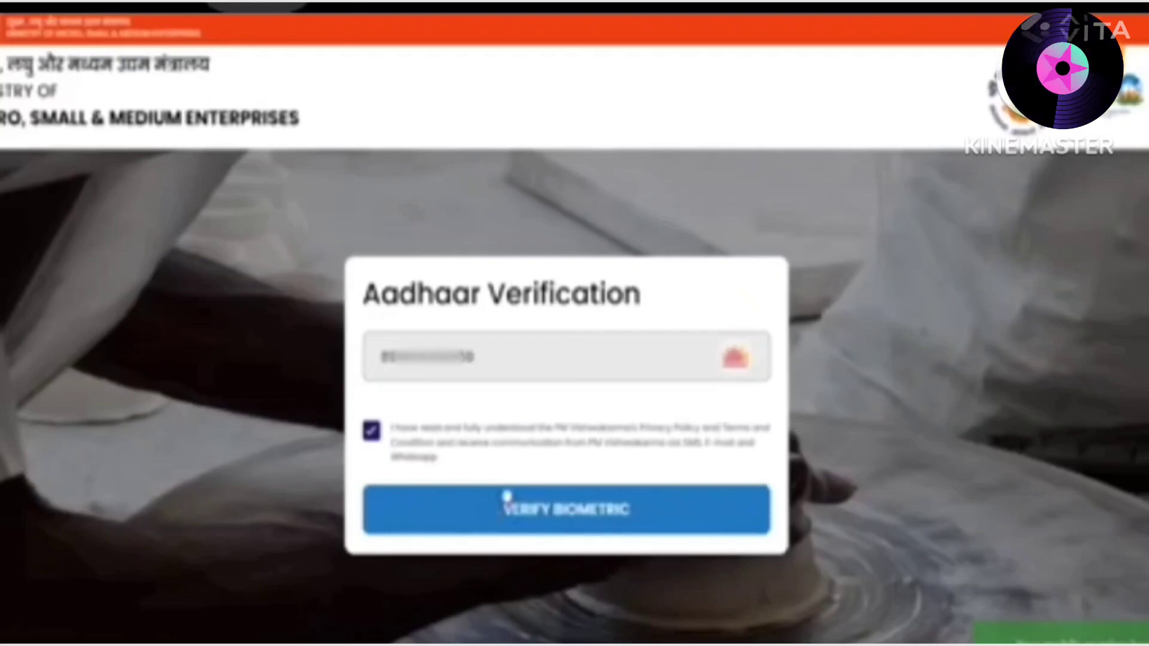
left_click(506, 498)
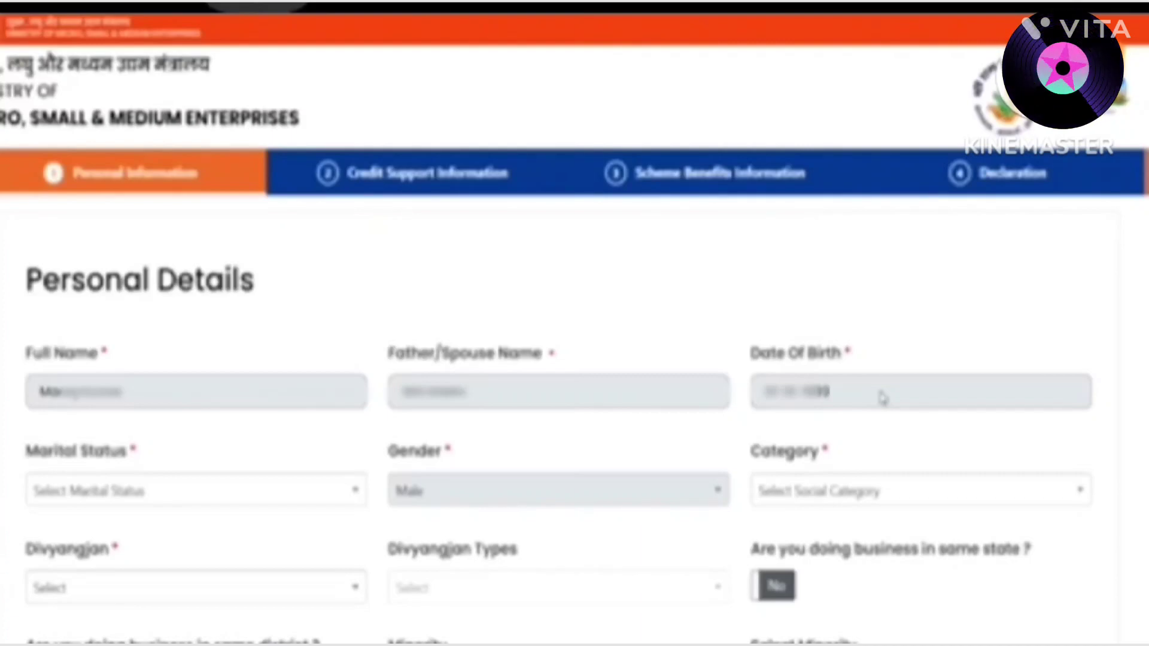
Set marital status to Married, category to SC and Divyangjan to No
left_click(191, 491)
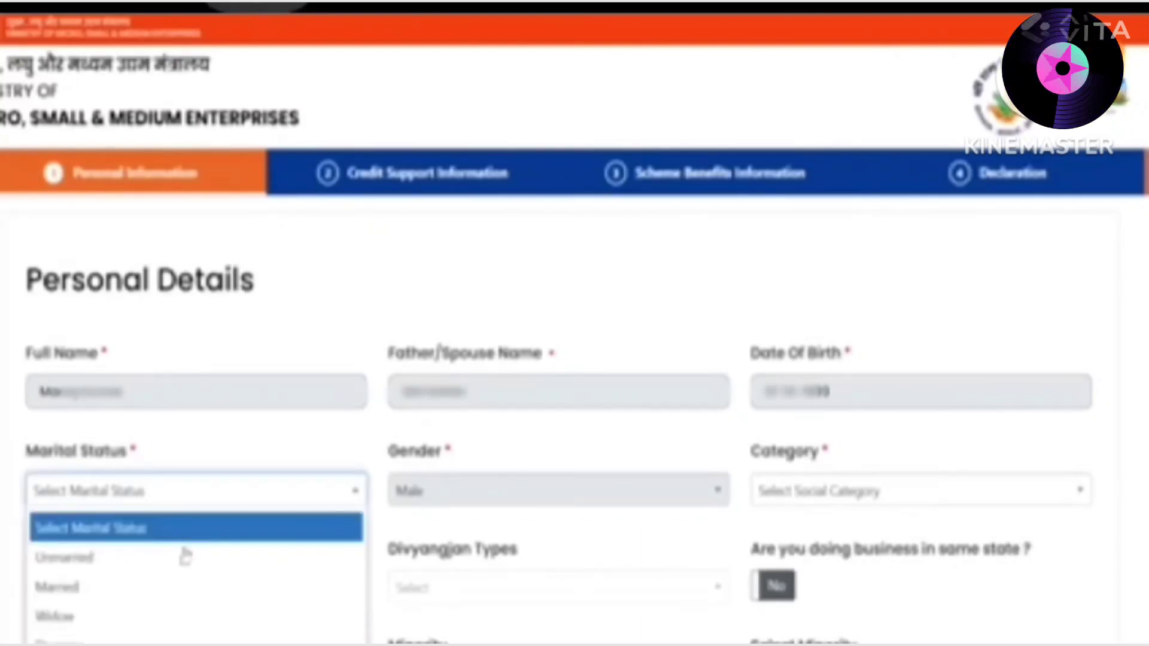
left_click(159, 588)
left_click(830, 497)
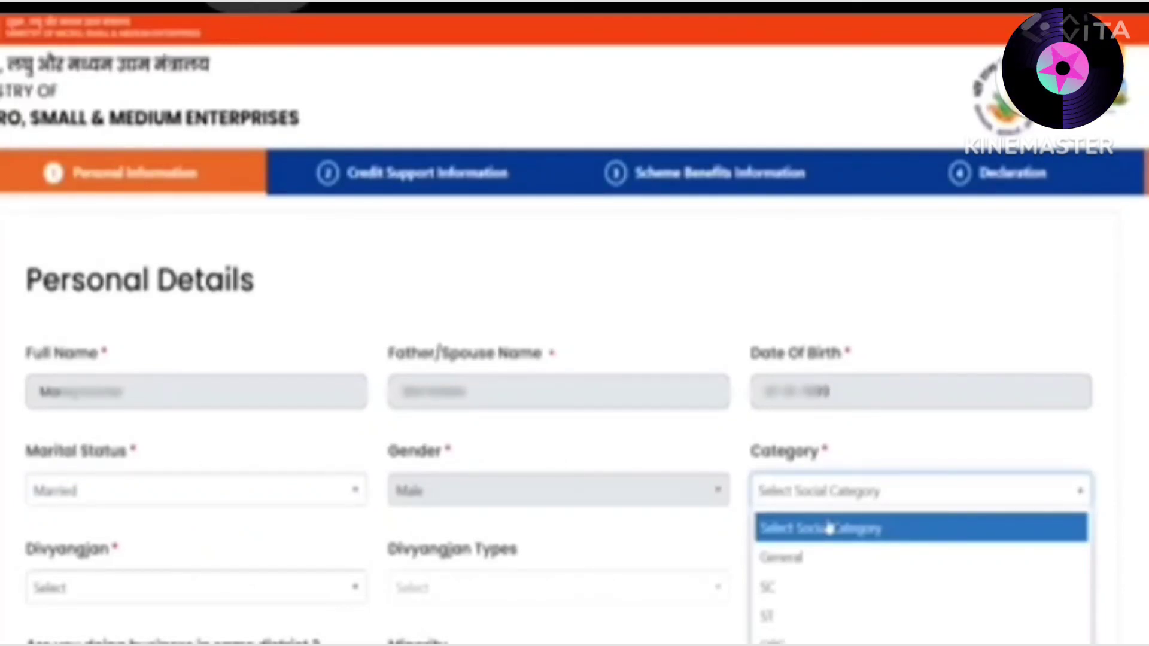
left_click(784, 589)
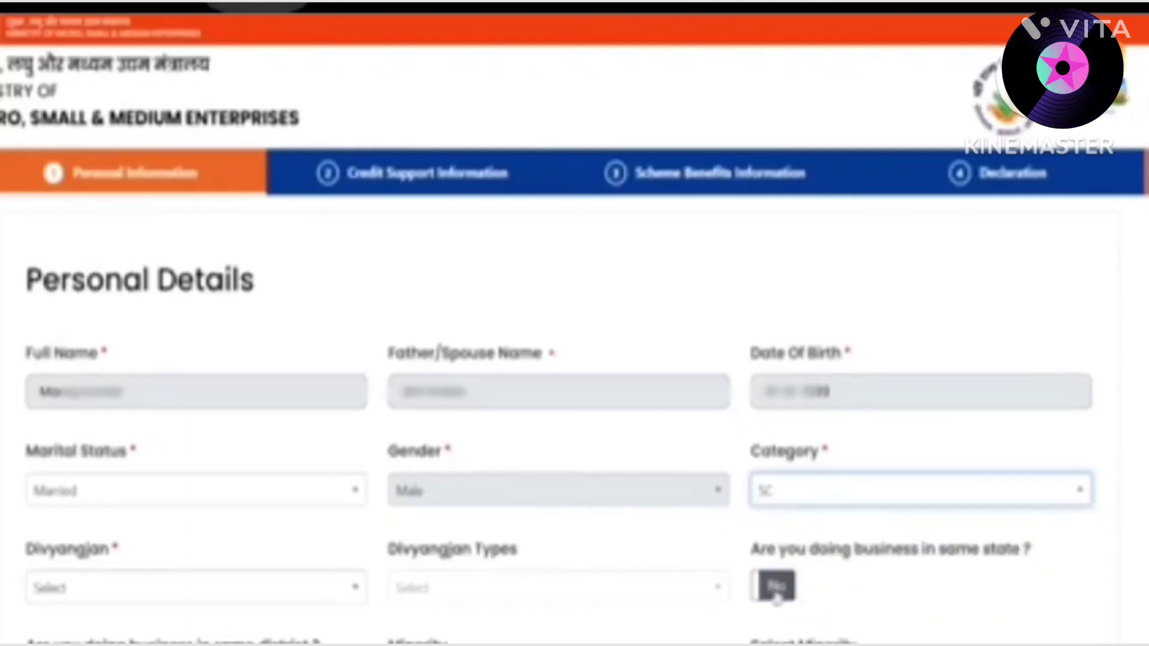
left_click(167, 598)
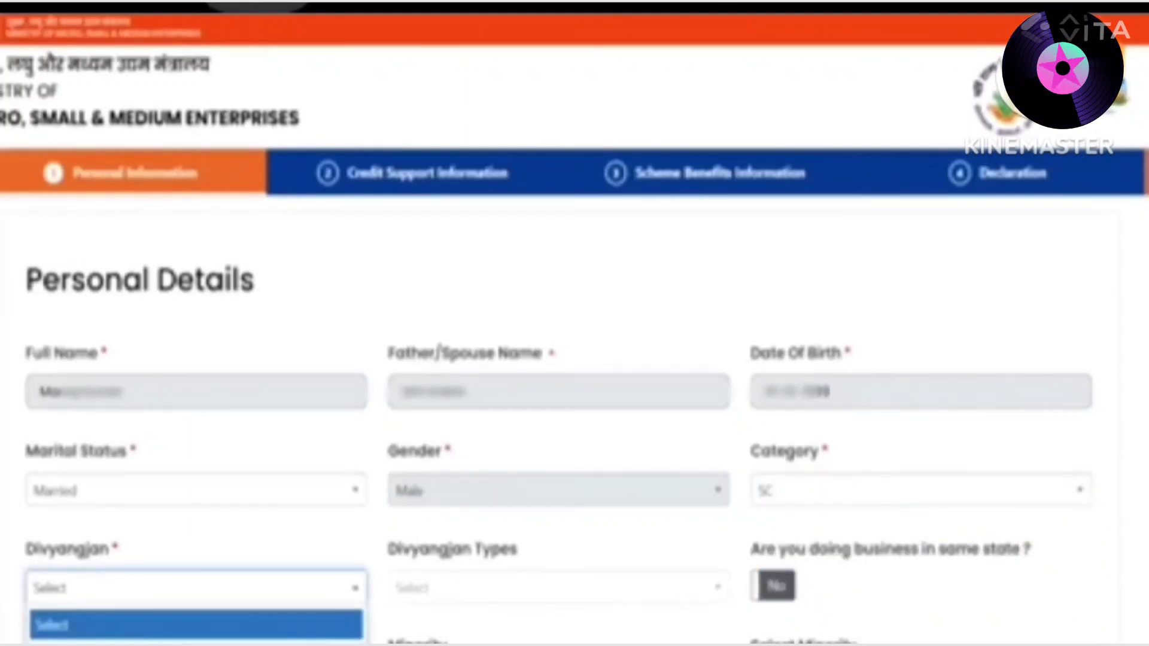
scroll(197, 634, "down", 1)
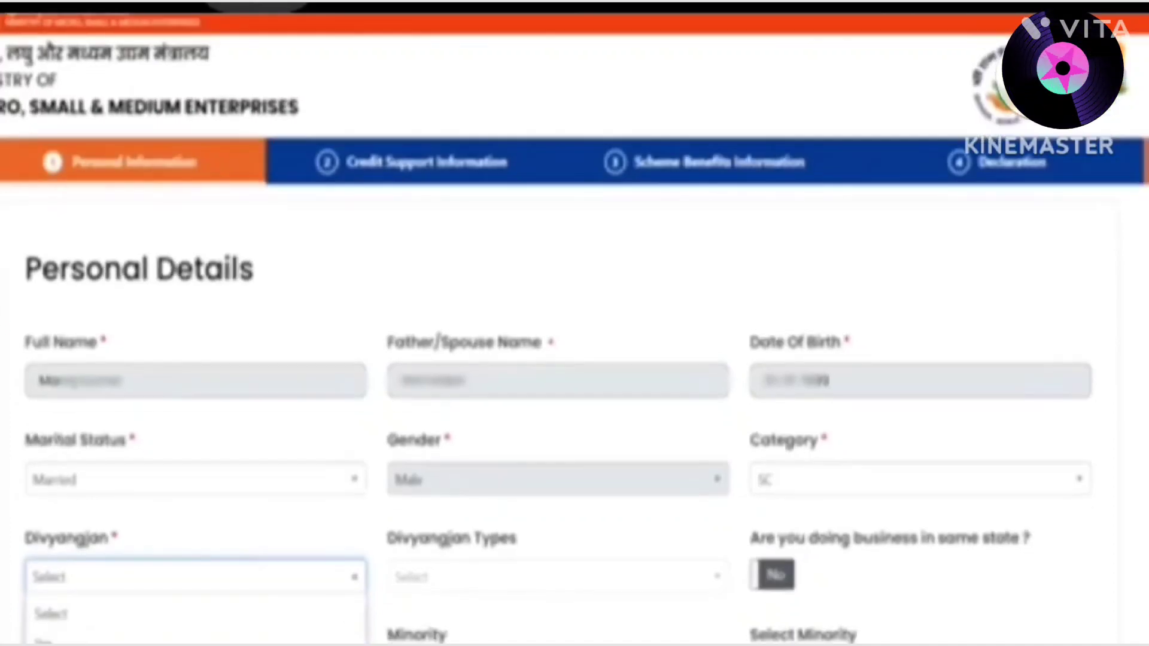
left_click(197, 644)
Answer Yes to doing business in the same state and the same district
left_click(658, 529)
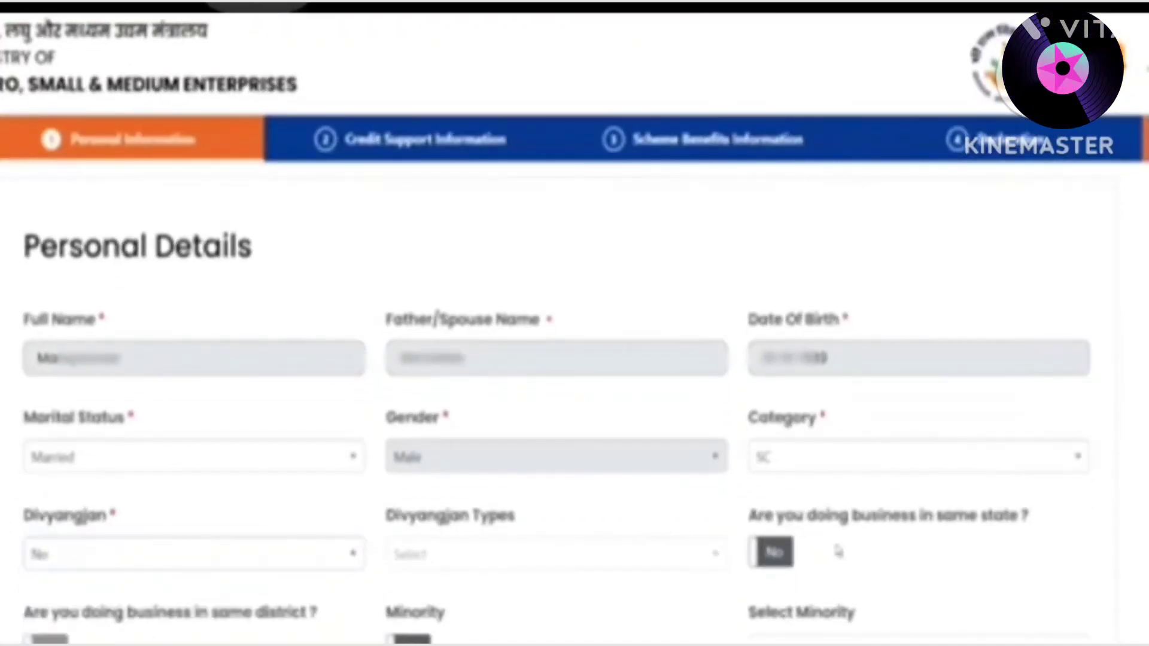
left_click(772, 554)
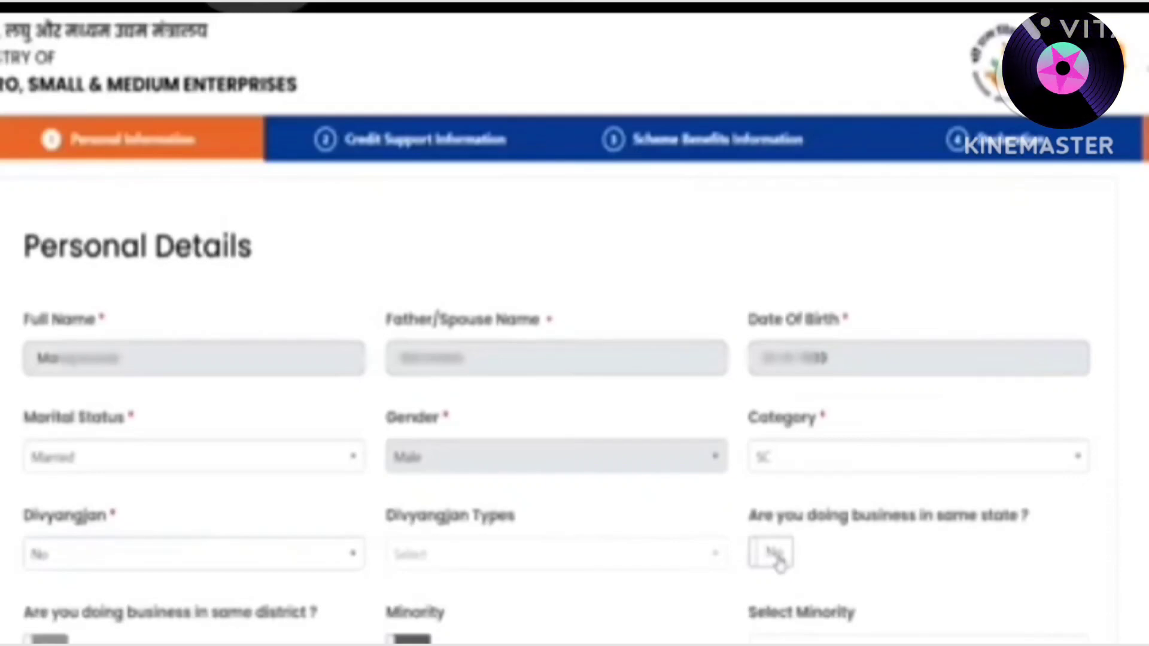
left_click(775, 556)
left_click(775, 555)
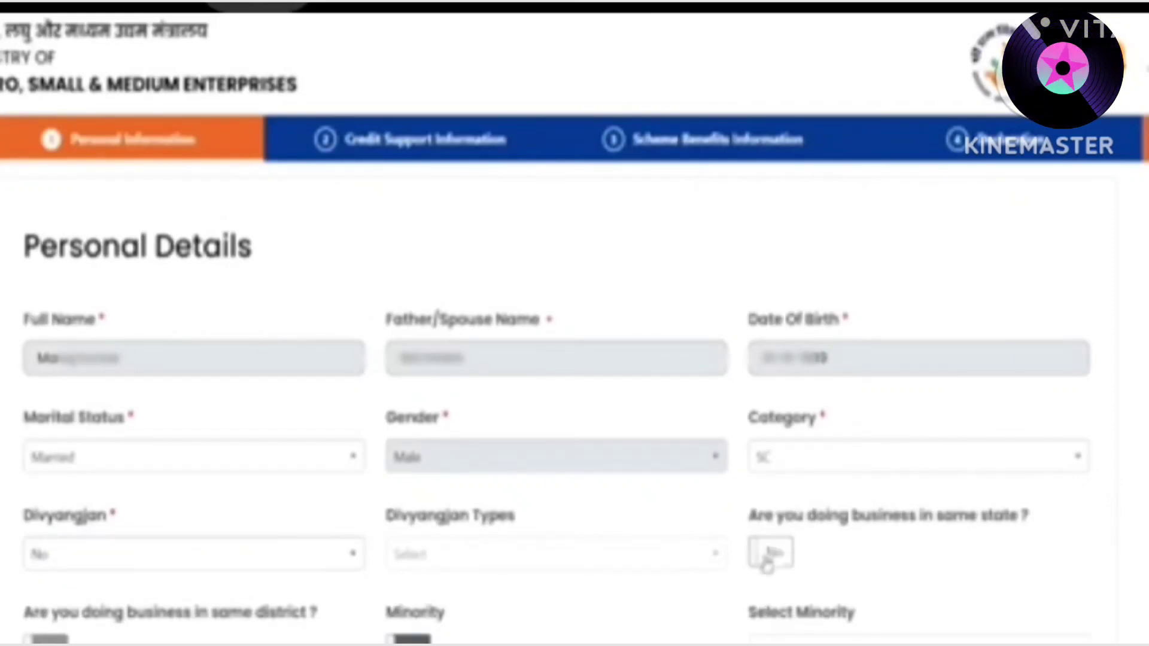
left_click(775, 555)
left_click(773, 552)
left_click(773, 551)
left_click(773, 552)
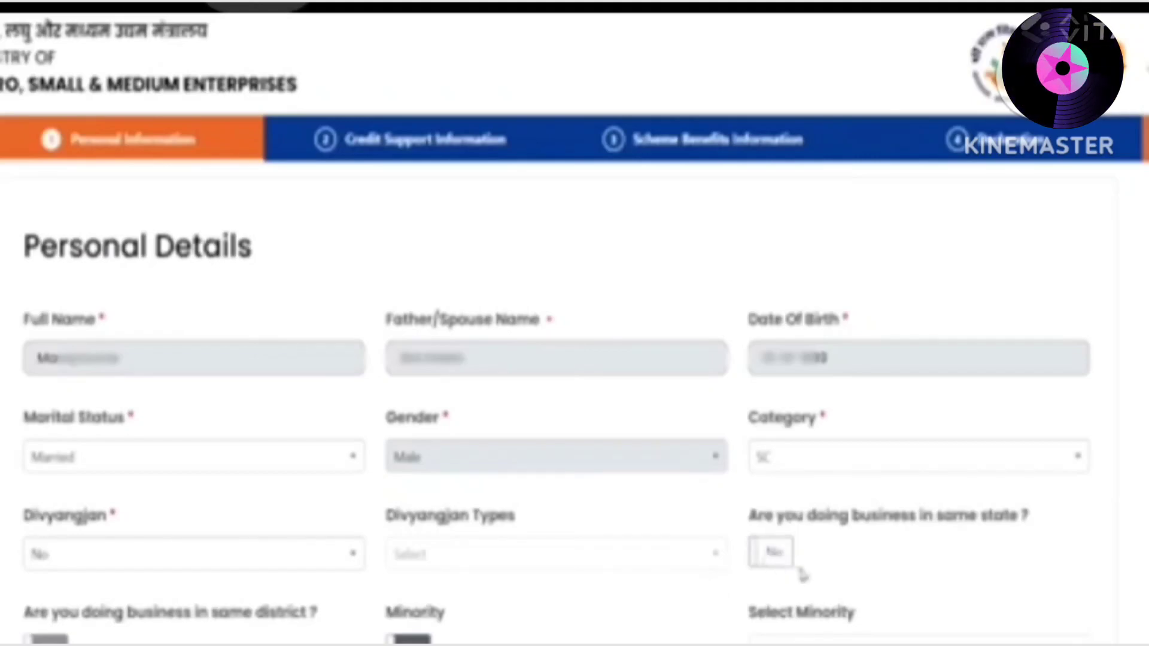
left_click(775, 553)
left_click(775, 554)
left_click(775, 562)
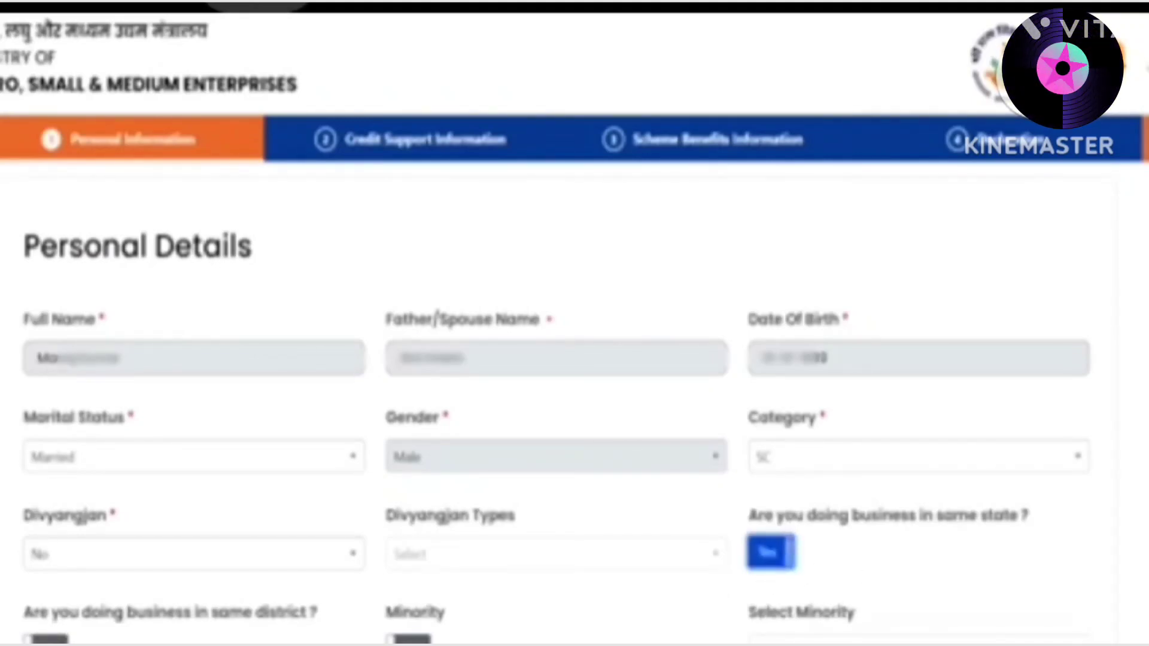
left_click(36, 639)
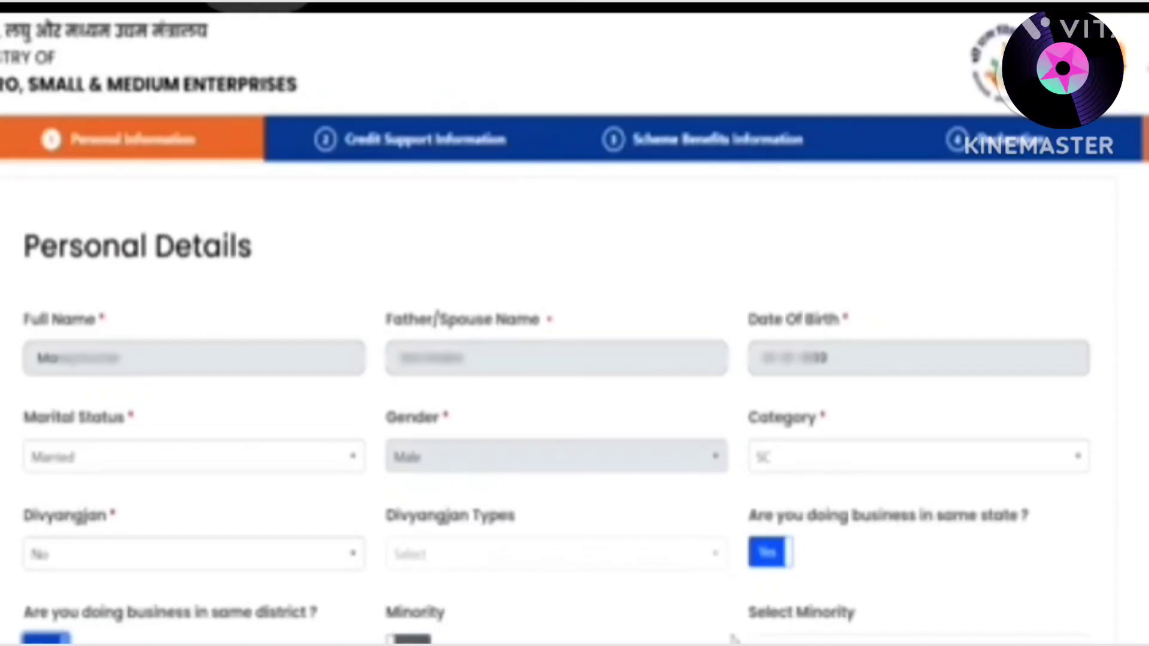
scroll(818, 172, "down", 10)
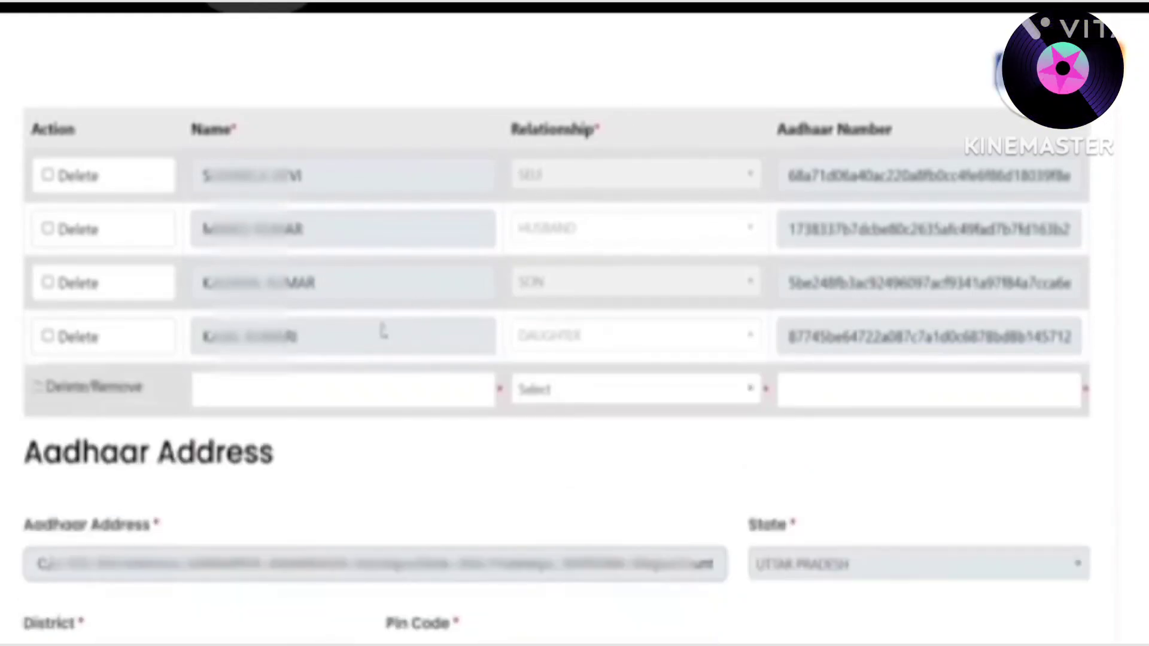
left_click(207, 389)
type("Kumari")
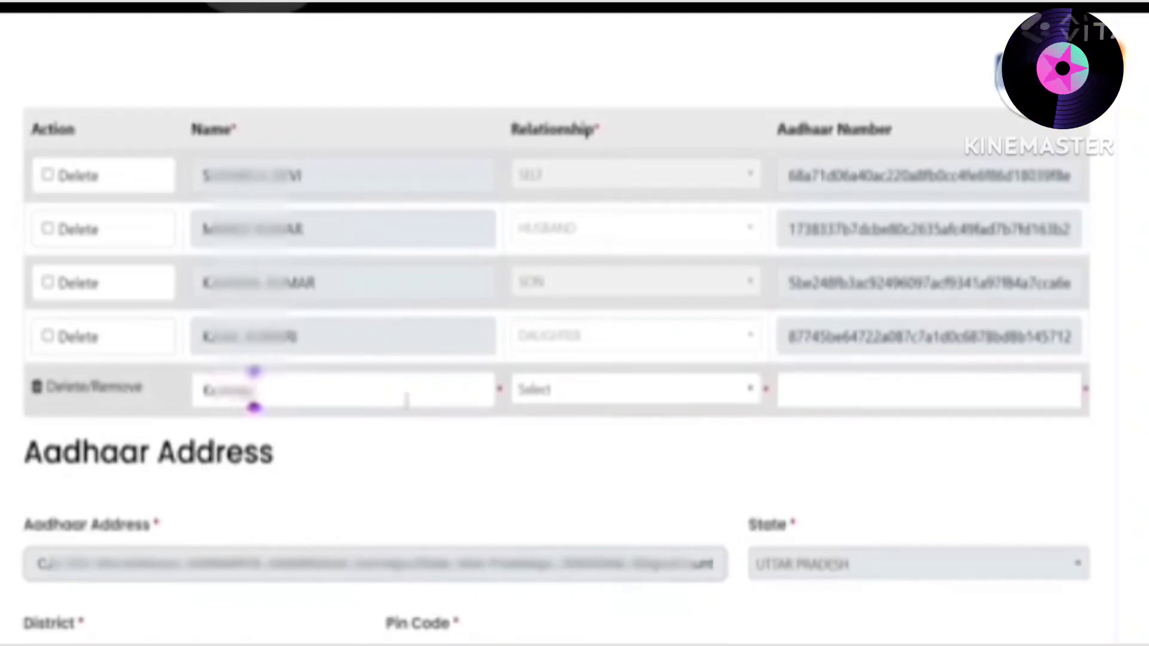
left_click(558, 394)
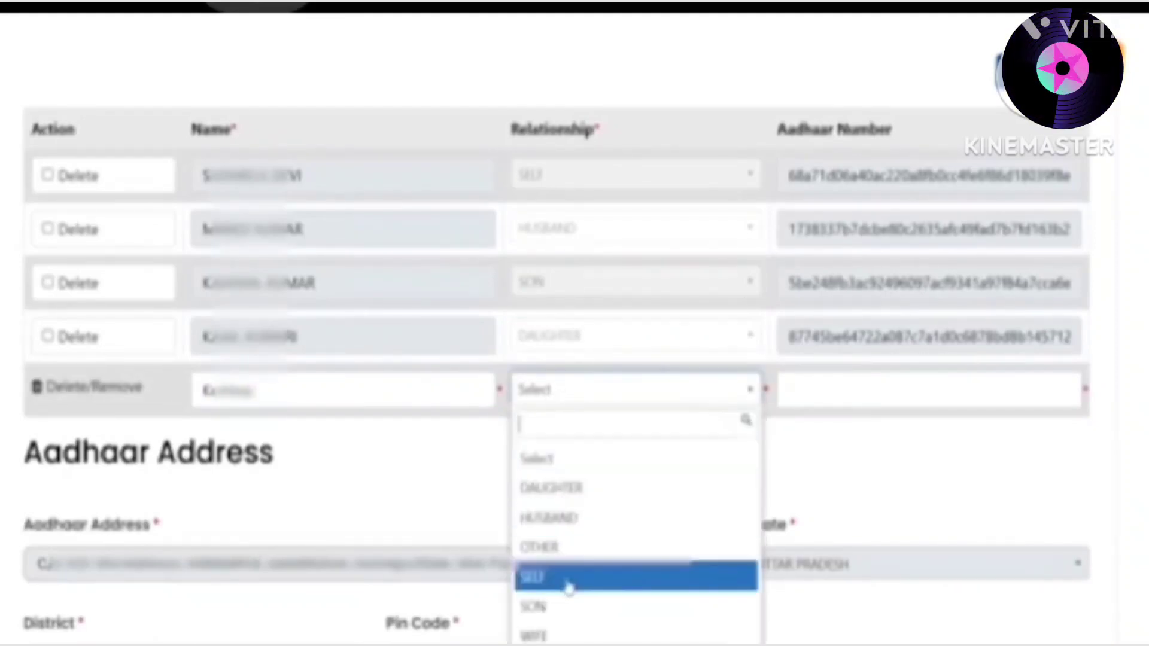
left_click(562, 616)
left_click(856, 392)
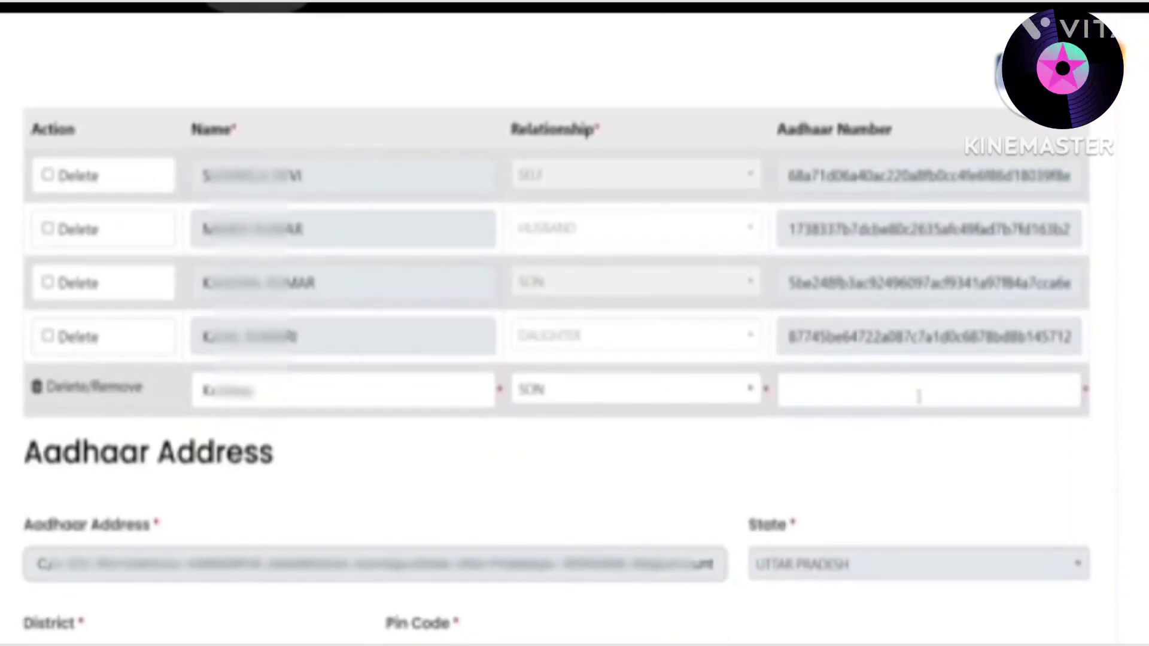
scroll(584, 333, "down", 9)
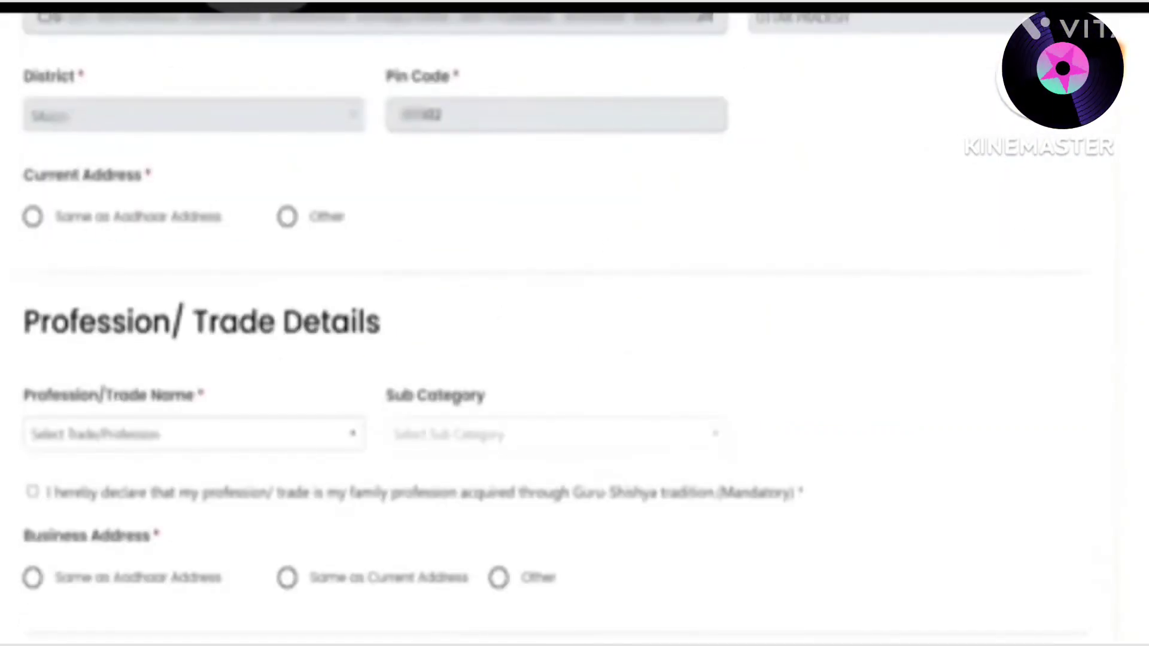
Make the current address Same as Aadhaar Address and answer Yes to Gram Panchayat
scroll(115, 224, "down", 2)
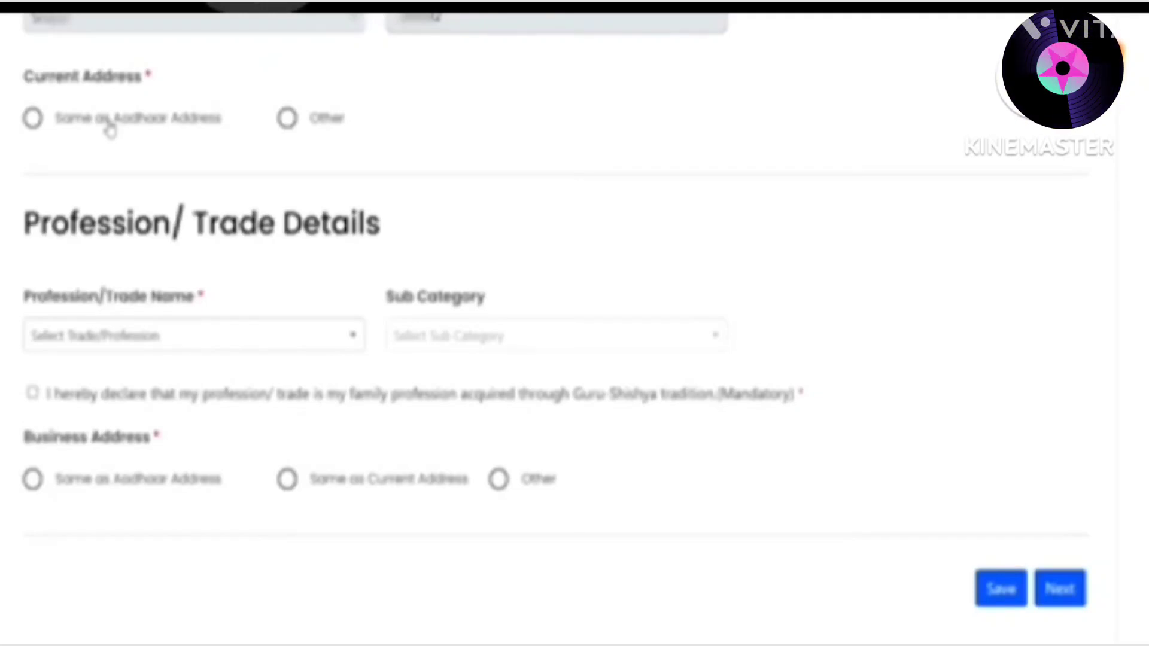
left_click(110, 127)
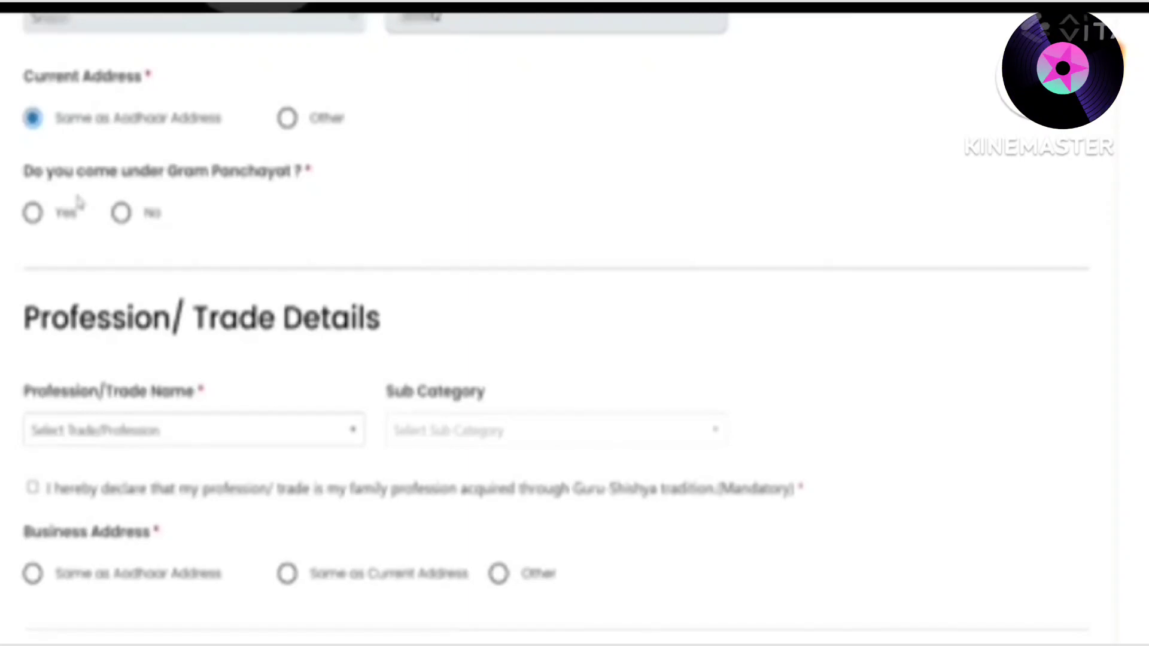
left_click(33, 213)
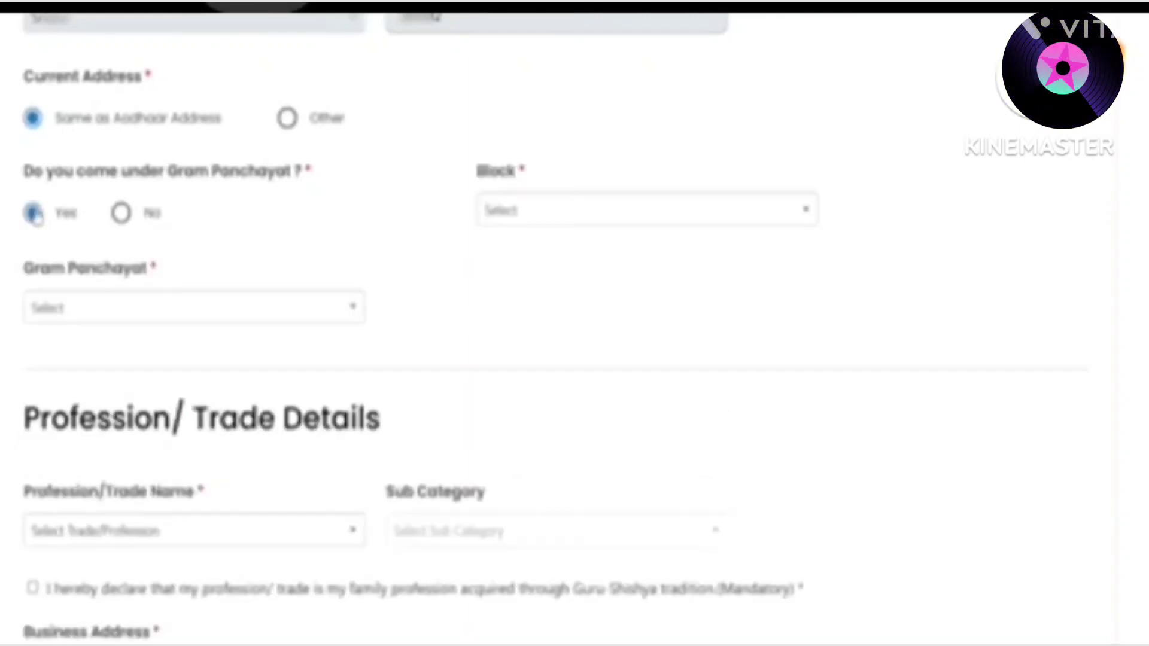
Search 'ba' to pick the Block, then 'har' to pick the Gram Panchayat
left_click(573, 210)
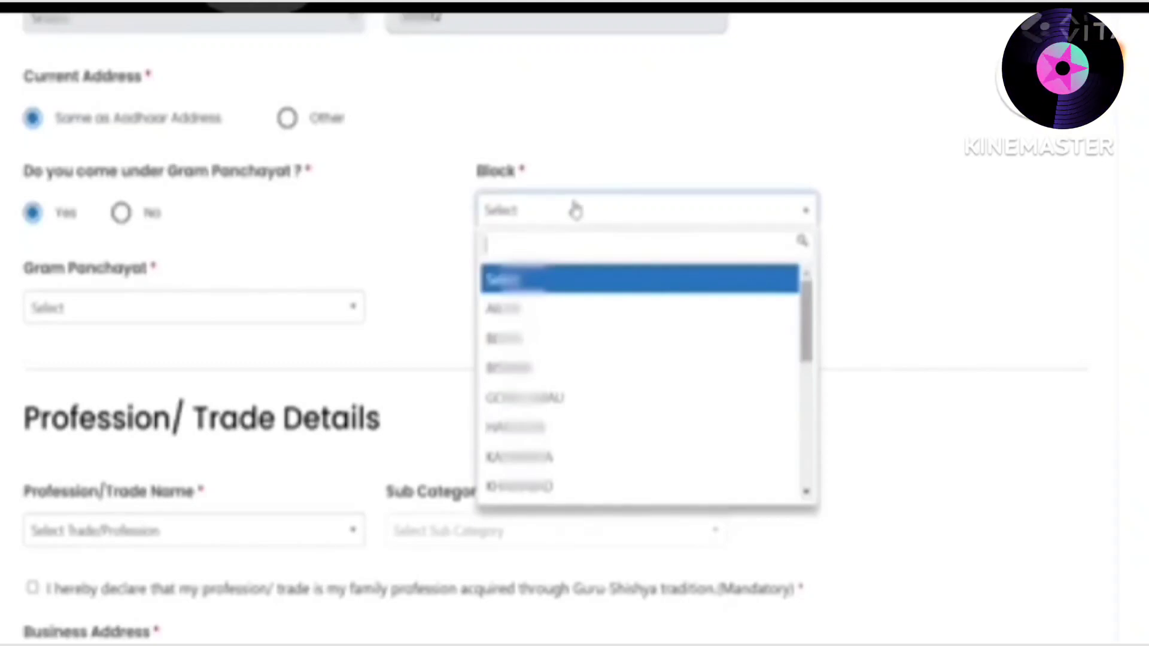
type("ba")
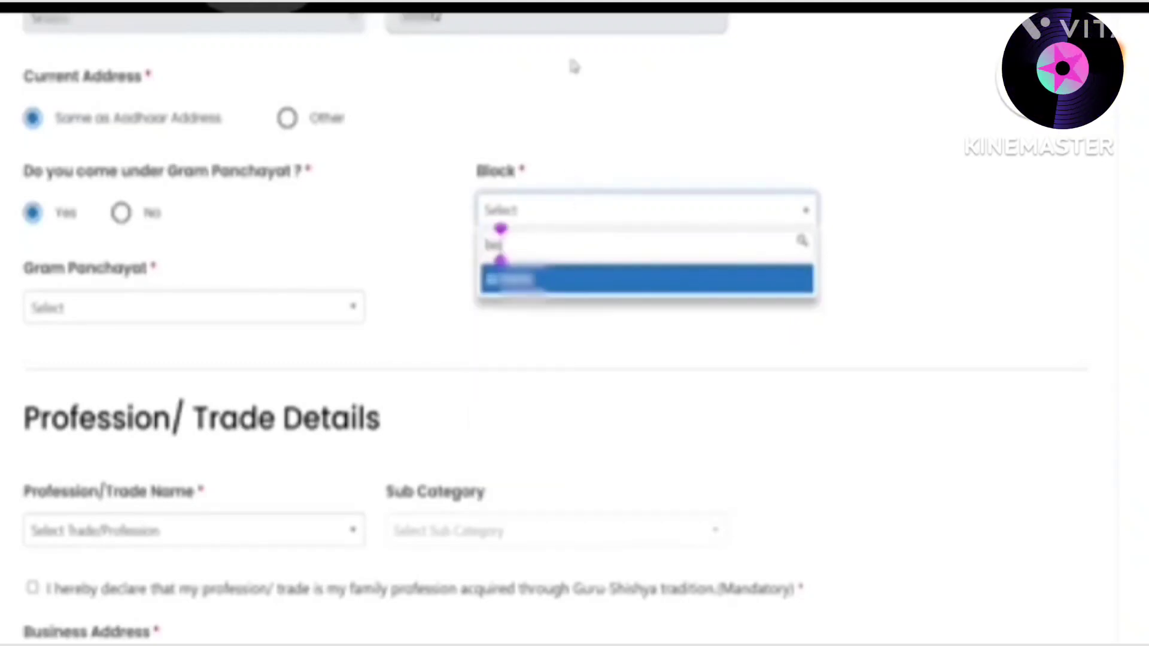
left_click(525, 282)
left_click(223, 320)
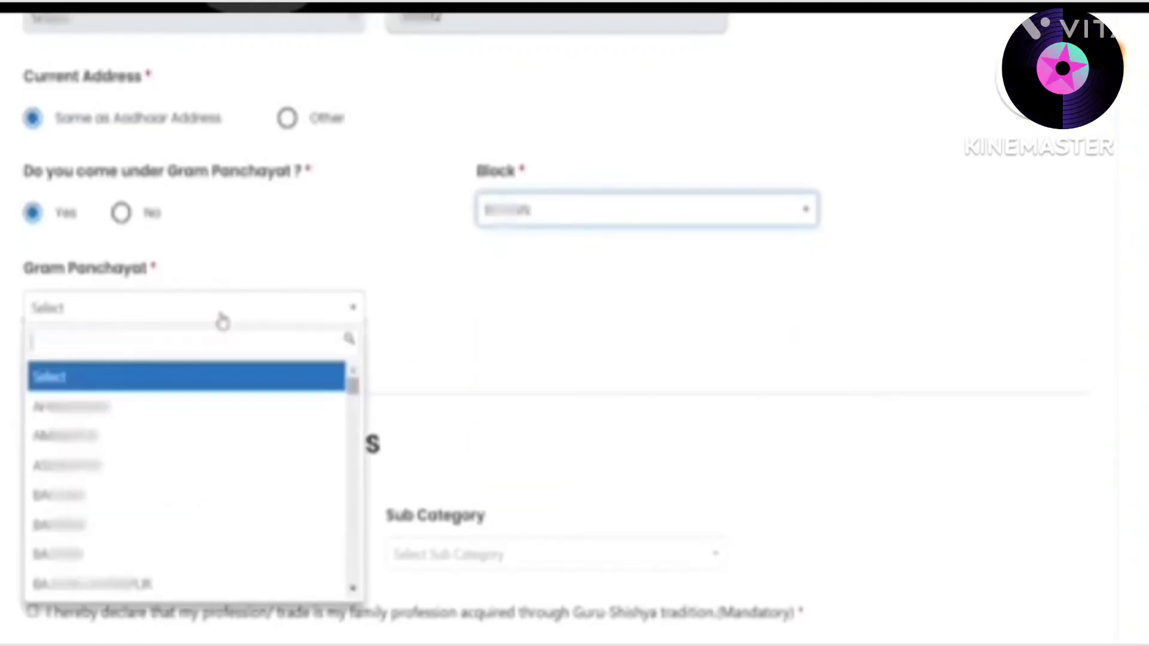
type("har")
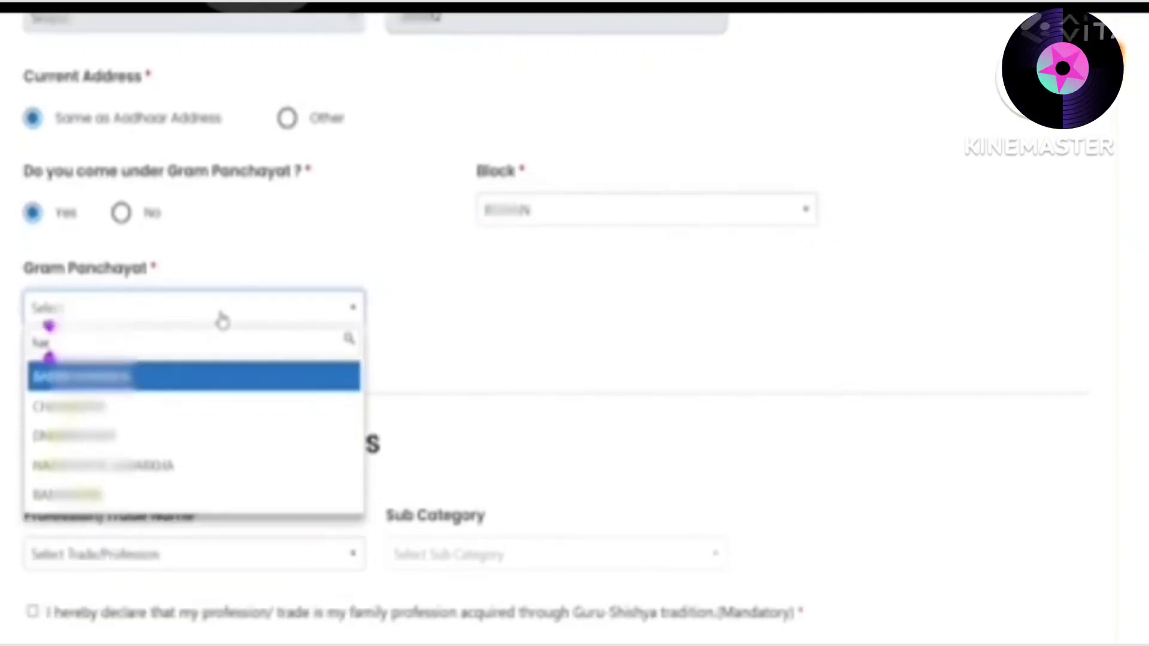
left_click(120, 465)
scroll(308, 392, "down", 3)
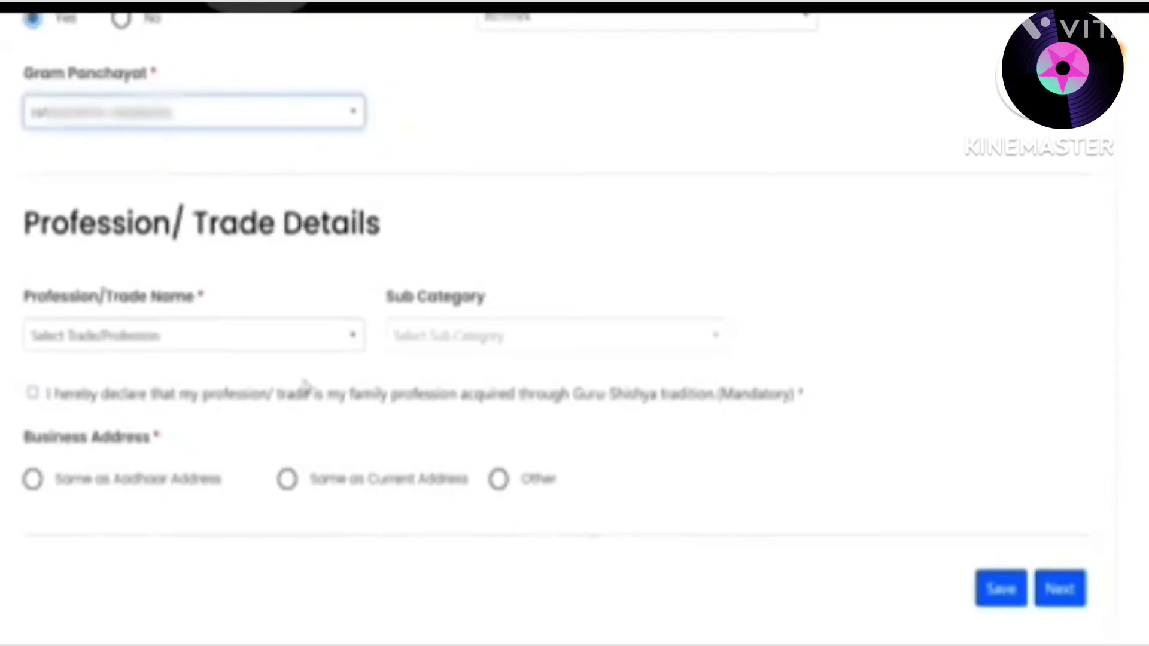
Choose Tailor (Darzi) as the trade and tick the Guru-Shishya family-profession declaration
left_click(203, 346)
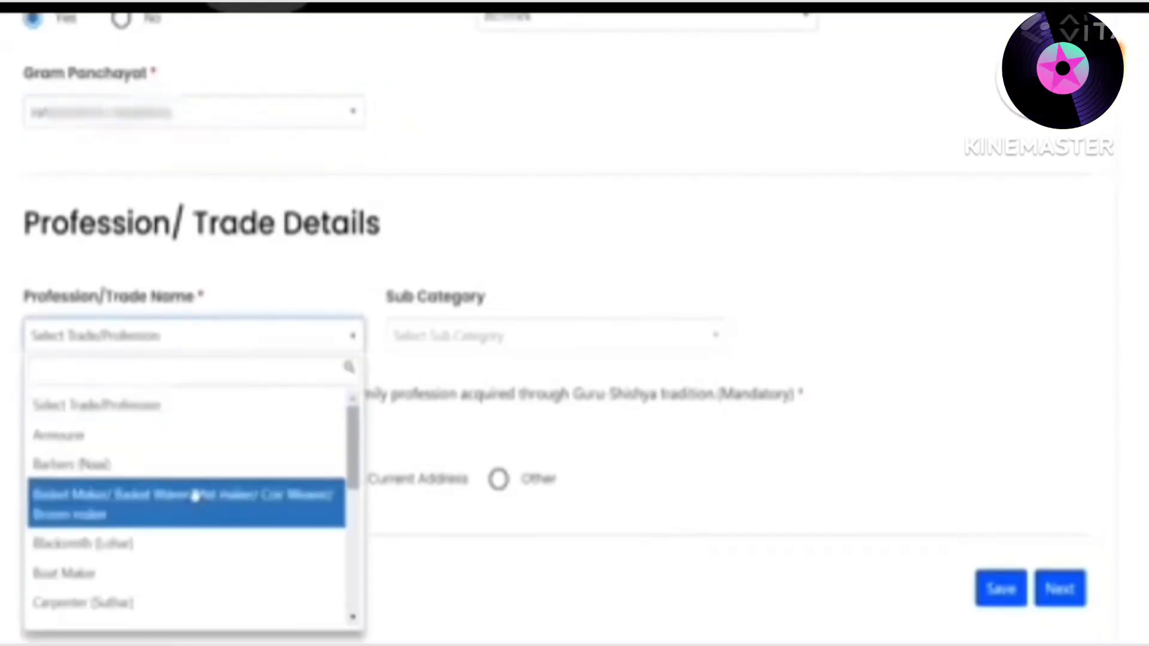
scroll(197, 496, "down", 5)
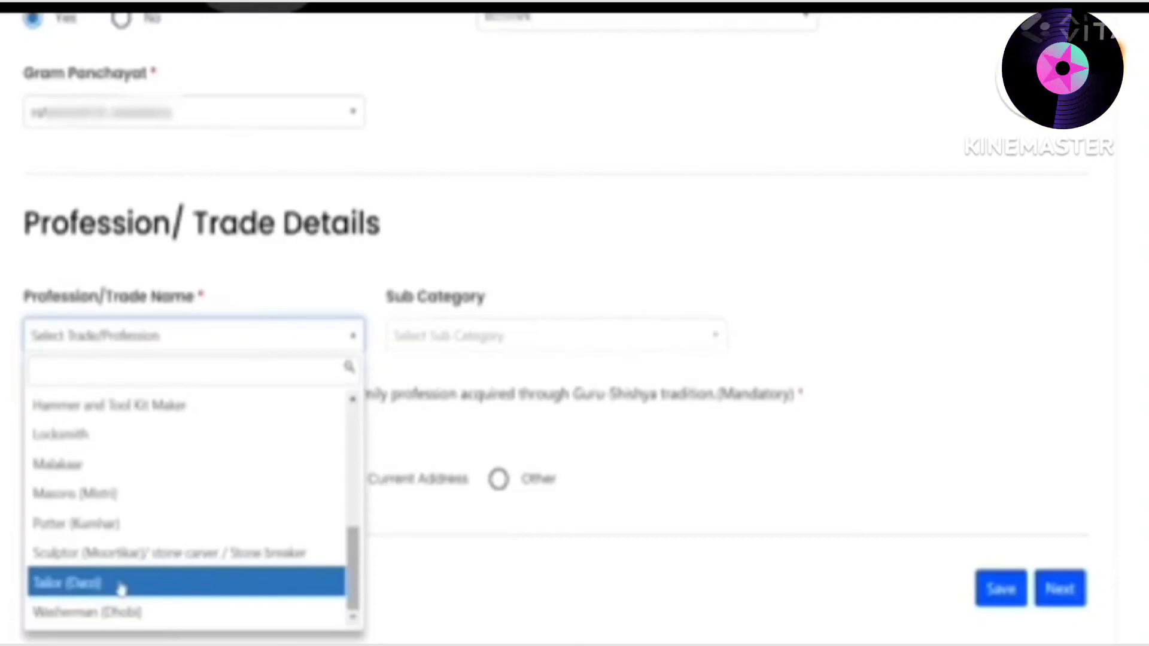
left_click(120, 587)
left_click(198, 351)
scroll(193, 479, "up", 5)
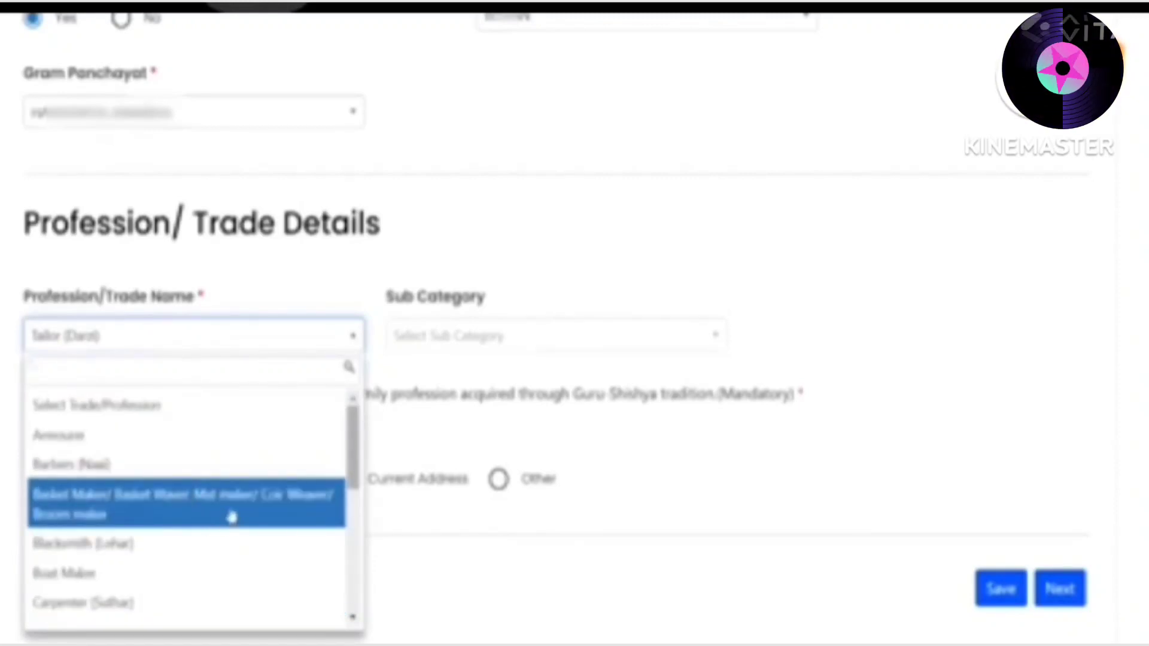
scroll(232, 518, "down", 2)
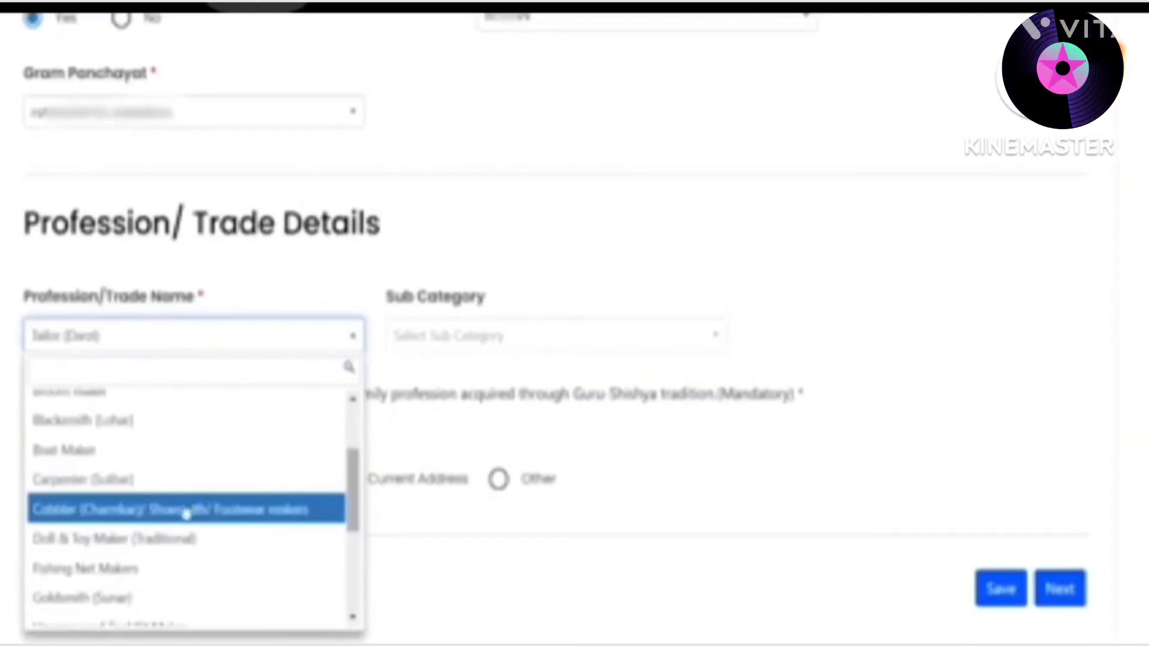
scroll(185, 514, "down", 2)
scroll(177, 538, "down", 2)
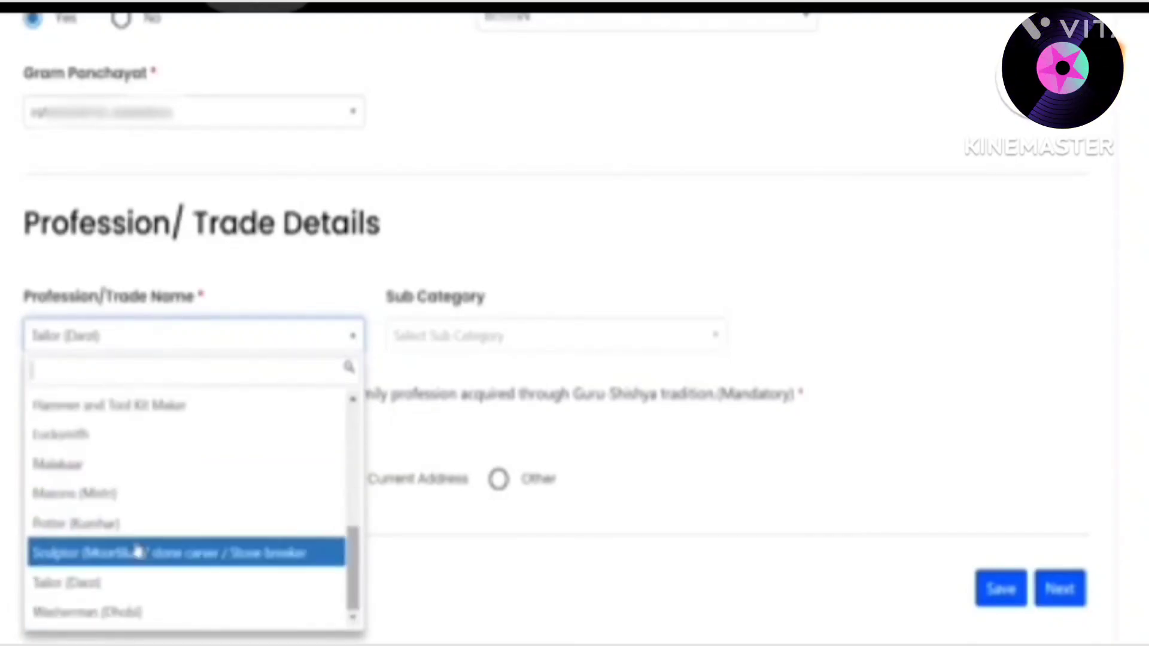
left_click(154, 592)
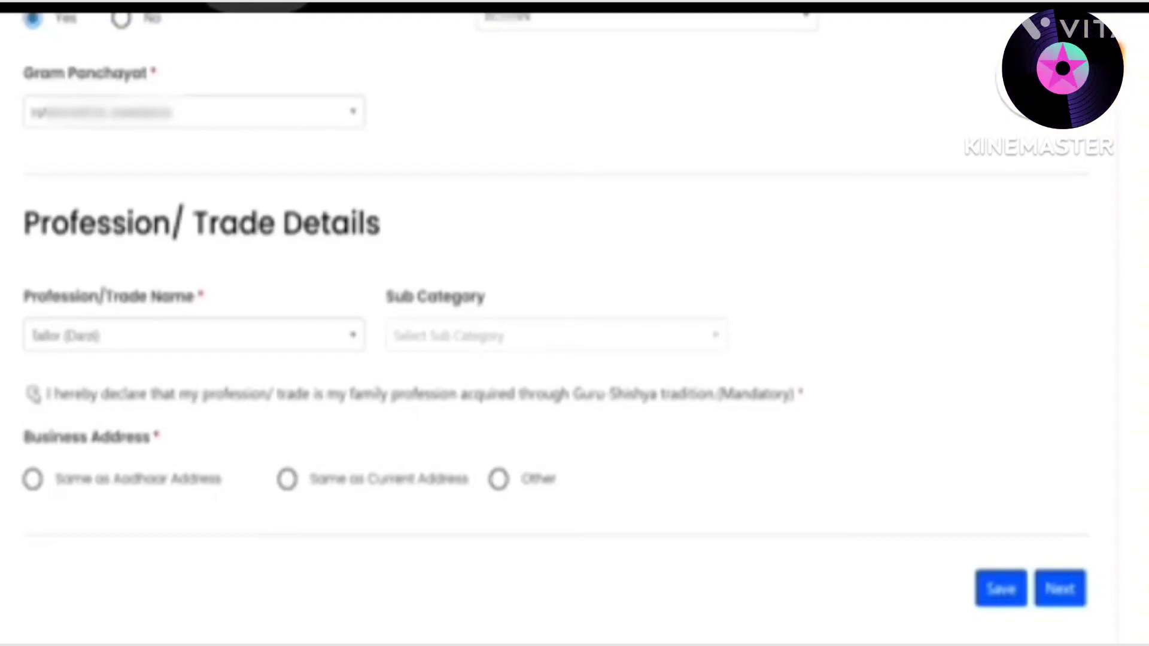
left_click(33, 394)
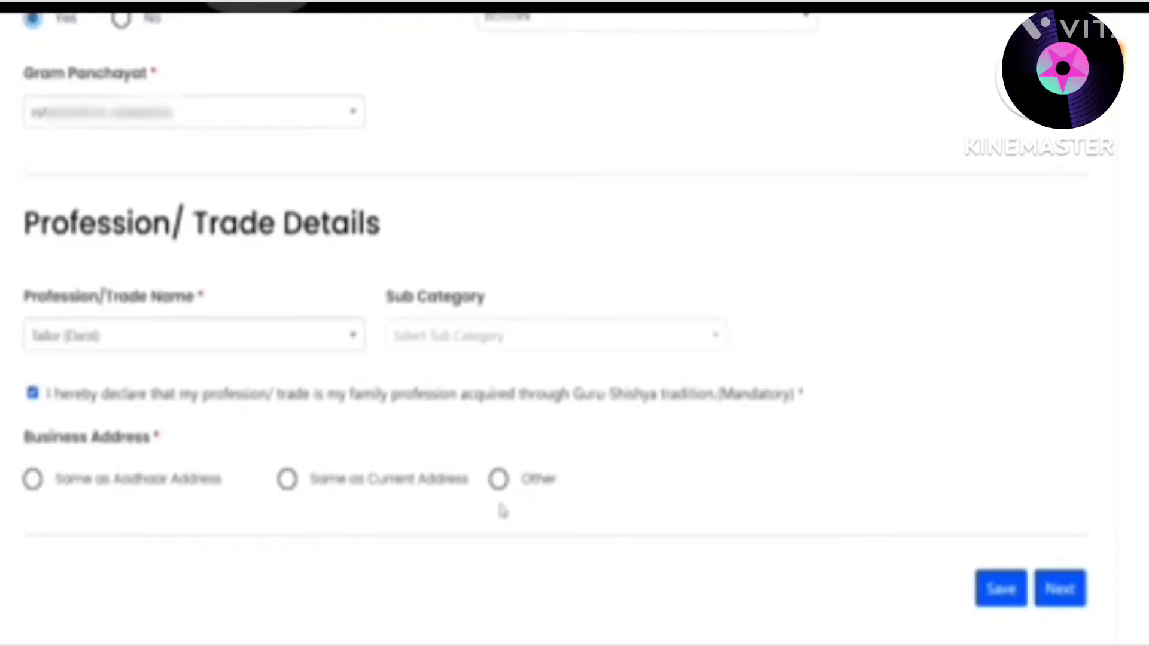
Choose Other for the business address and type the business address line
left_click(499, 480)
scroll(499, 491, "down", 3)
left_click(115, 386)
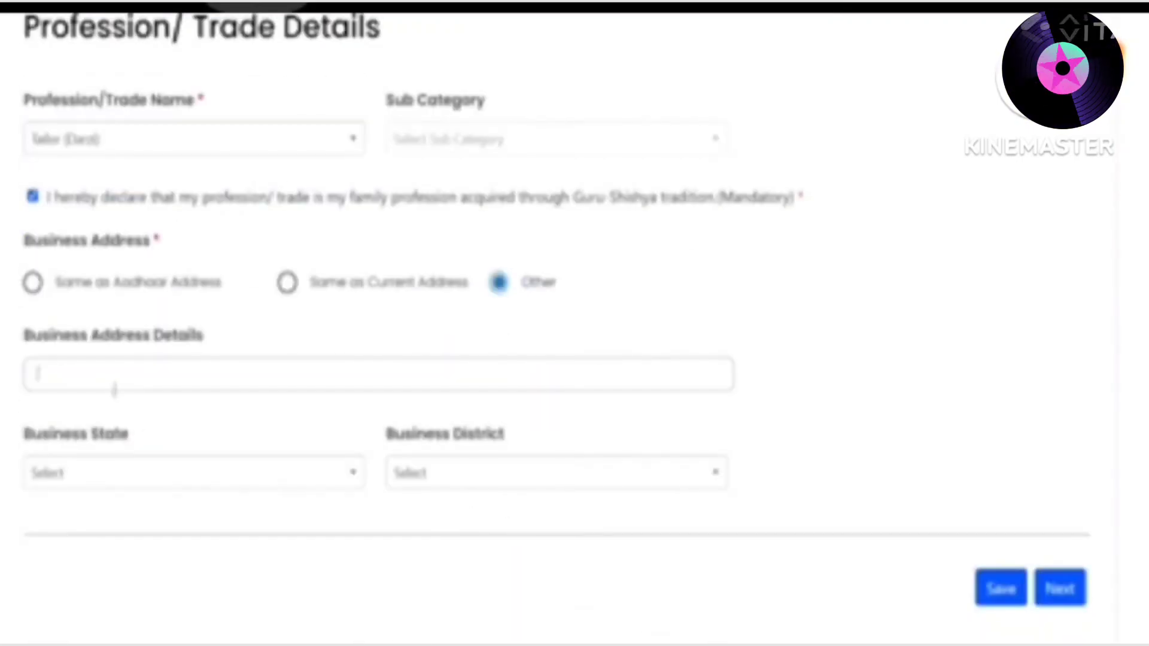
type("Master ji")
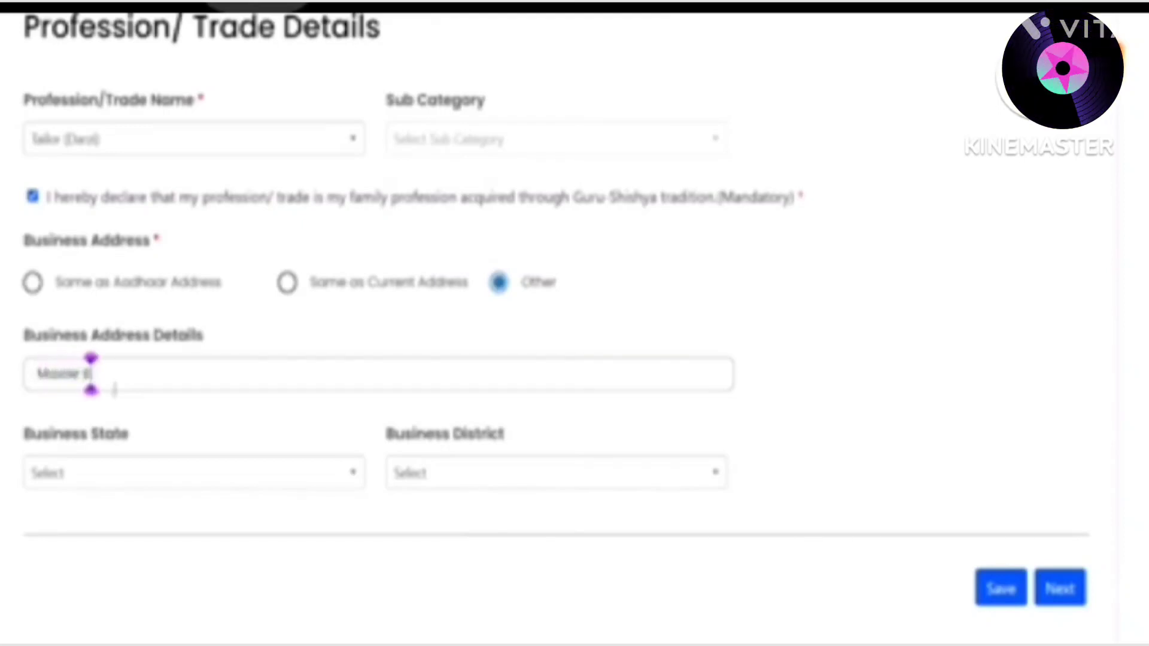
type("ag")
key("Tab")
key("Return")
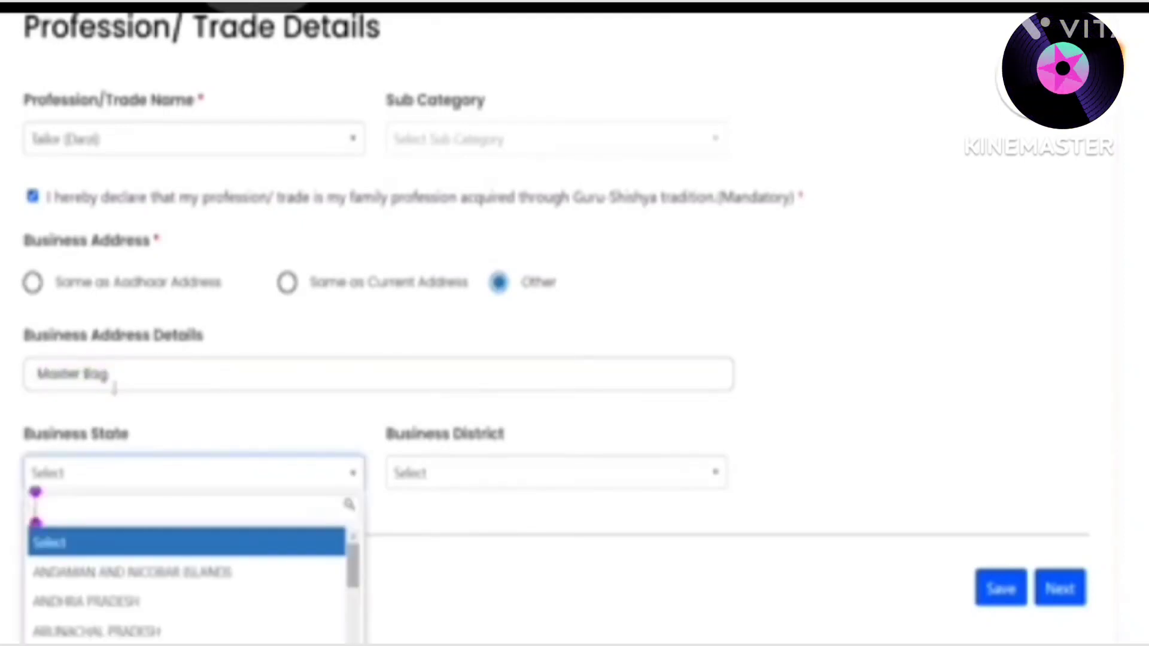
Set the business state to Uttar Pradesh with its district, save, and go to Credit Support
type("ut")
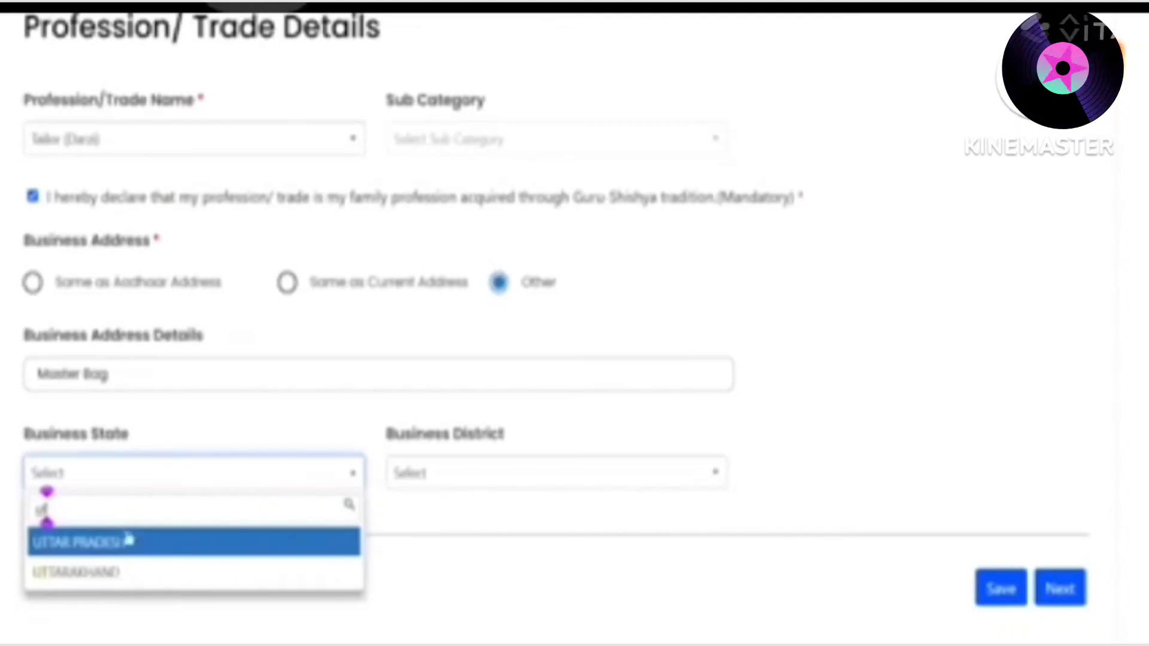
left_click(128, 540)
left_click(444, 482)
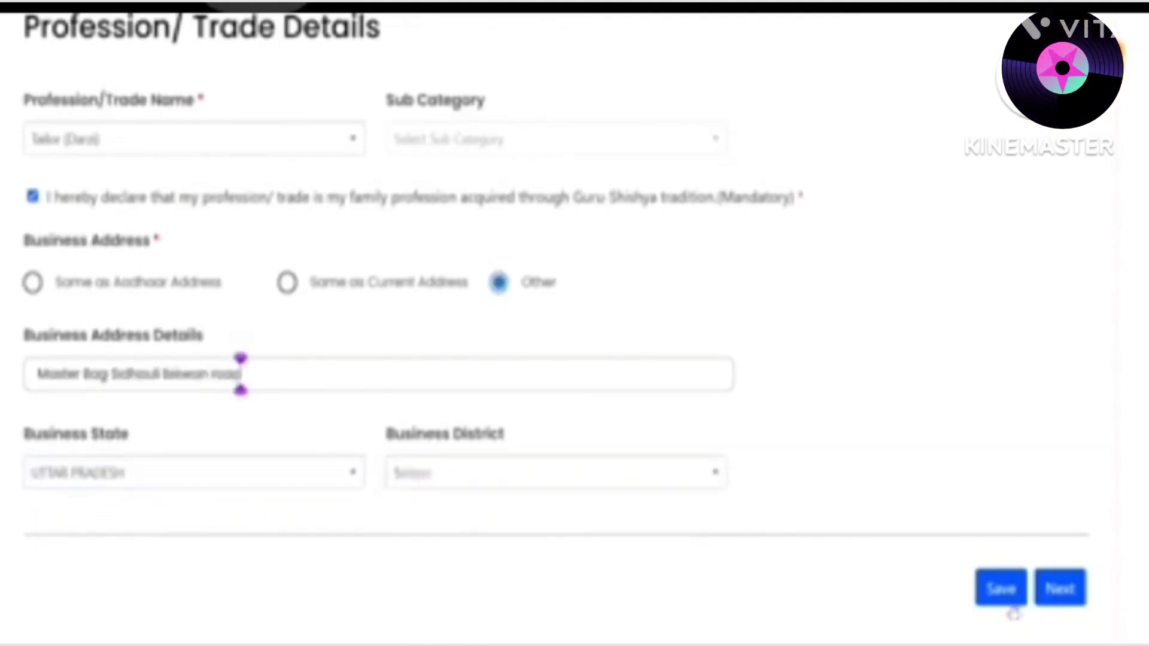
left_click(1001, 588)
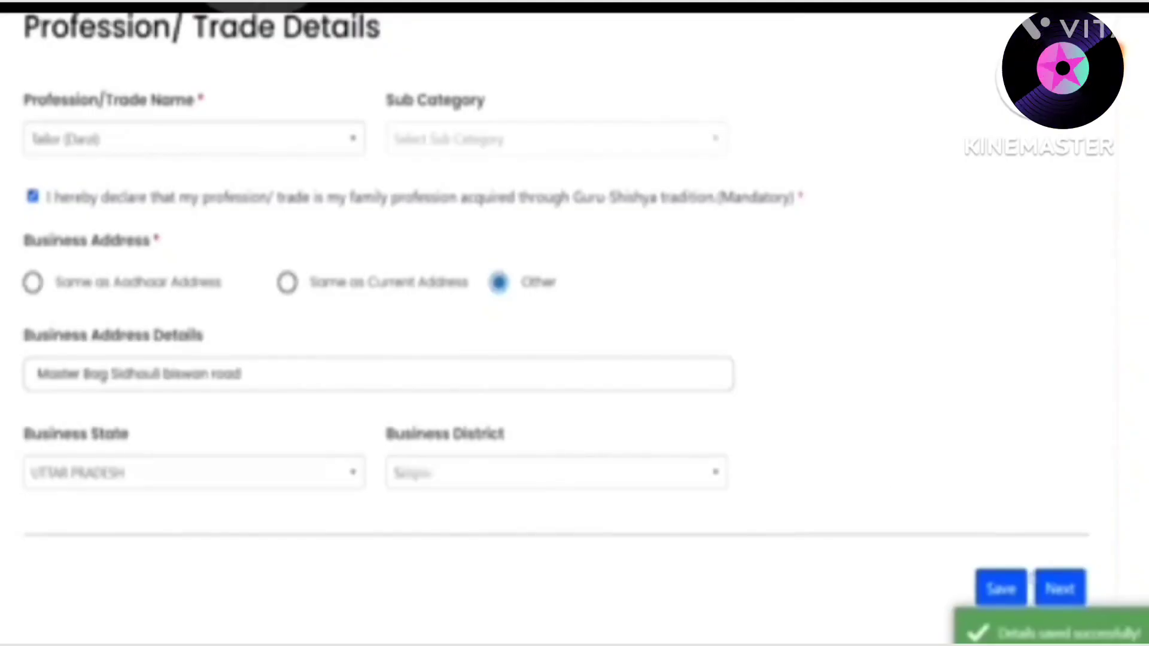
left_click(1060, 589)
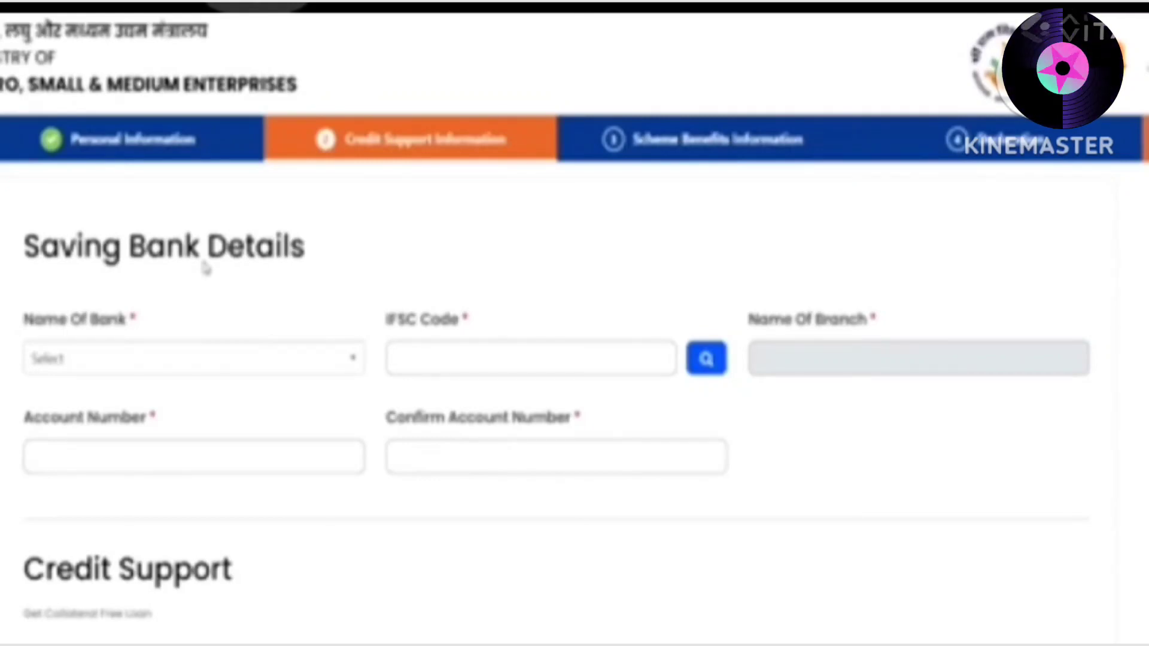
Select State Bank of India and enter the IFSC code to fetch the branch name
left_click(205, 362)
type("STATE")
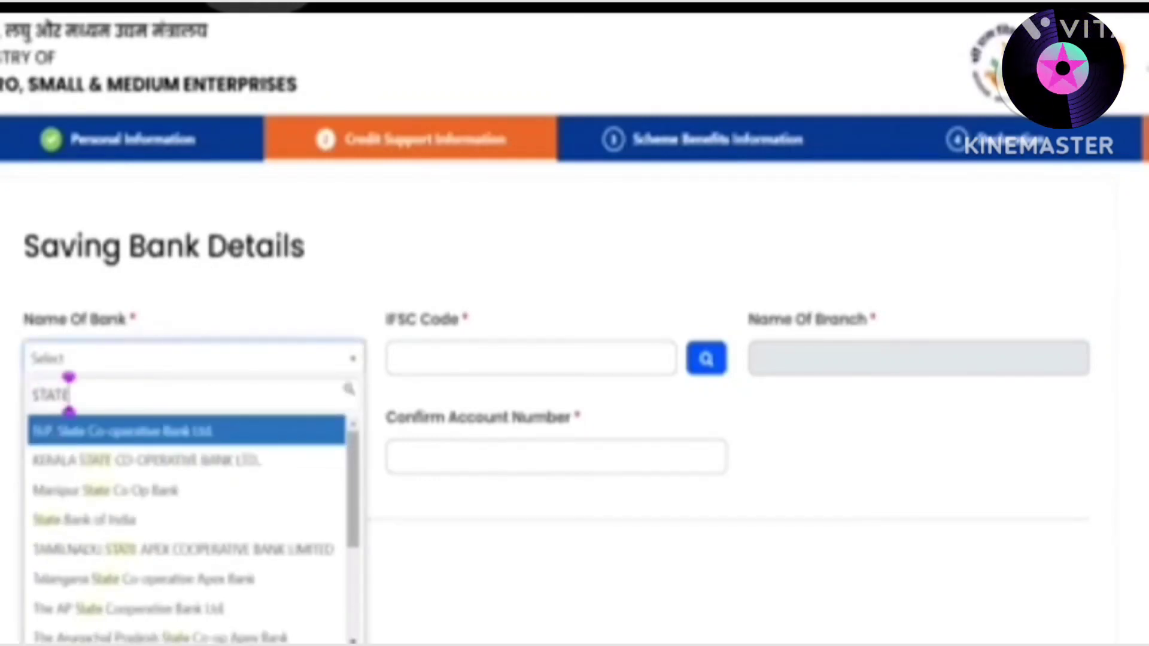
type(" BAN")
left_click(249, 419)
left_click(540, 365)
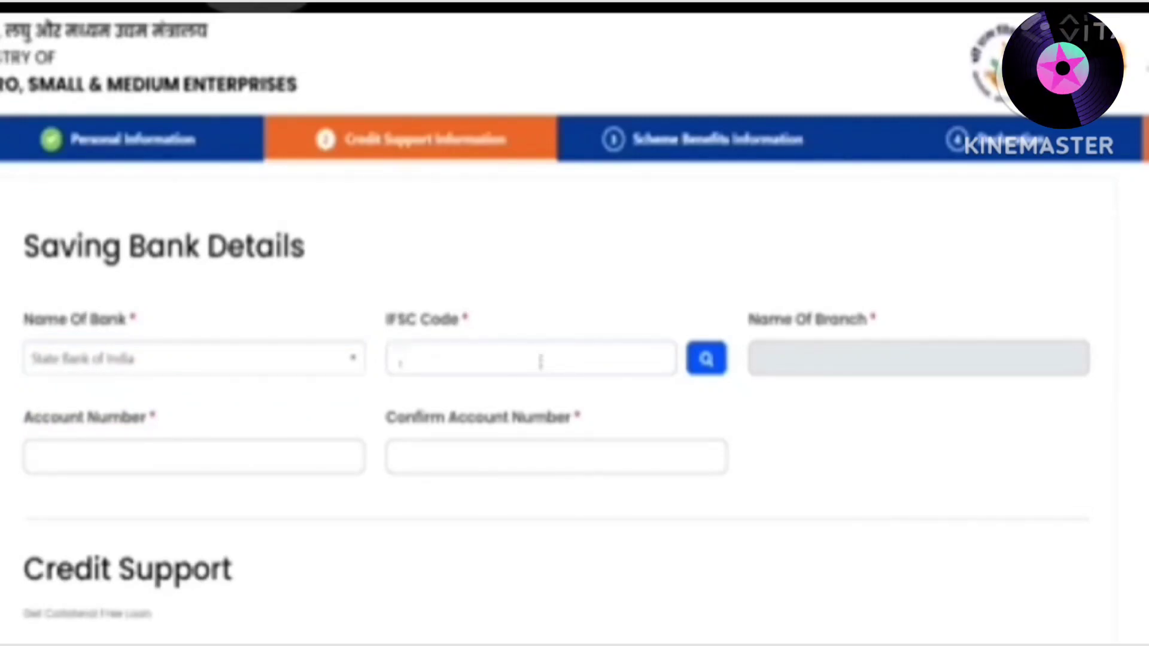
type("SBIN0000000")
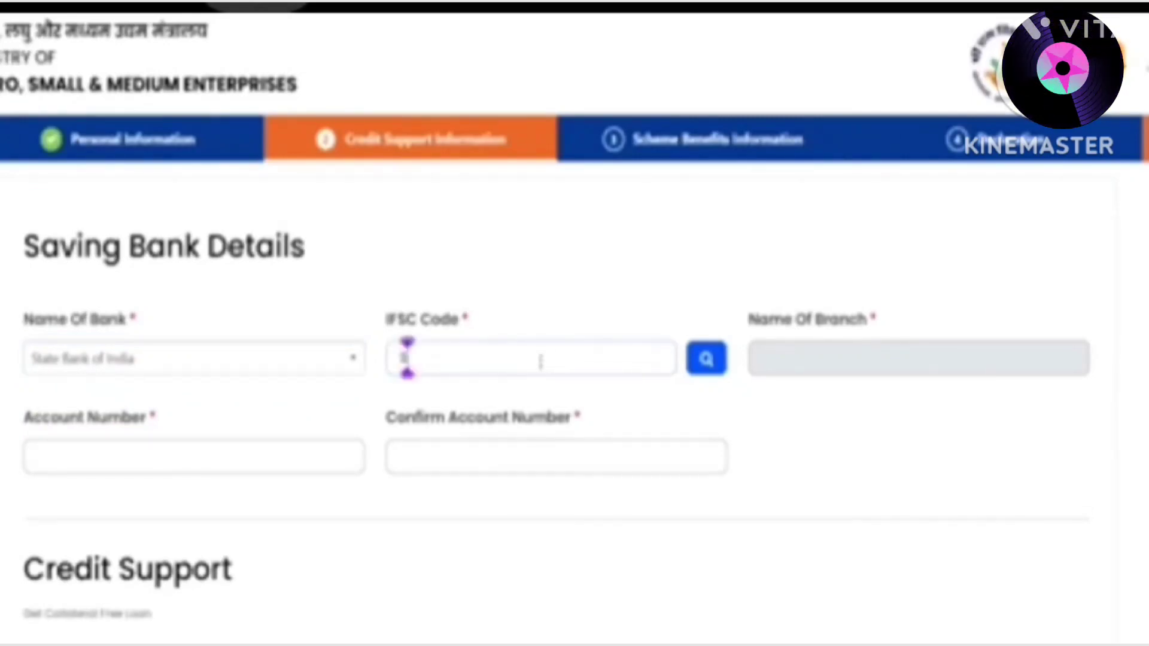
left_click(721, 371)
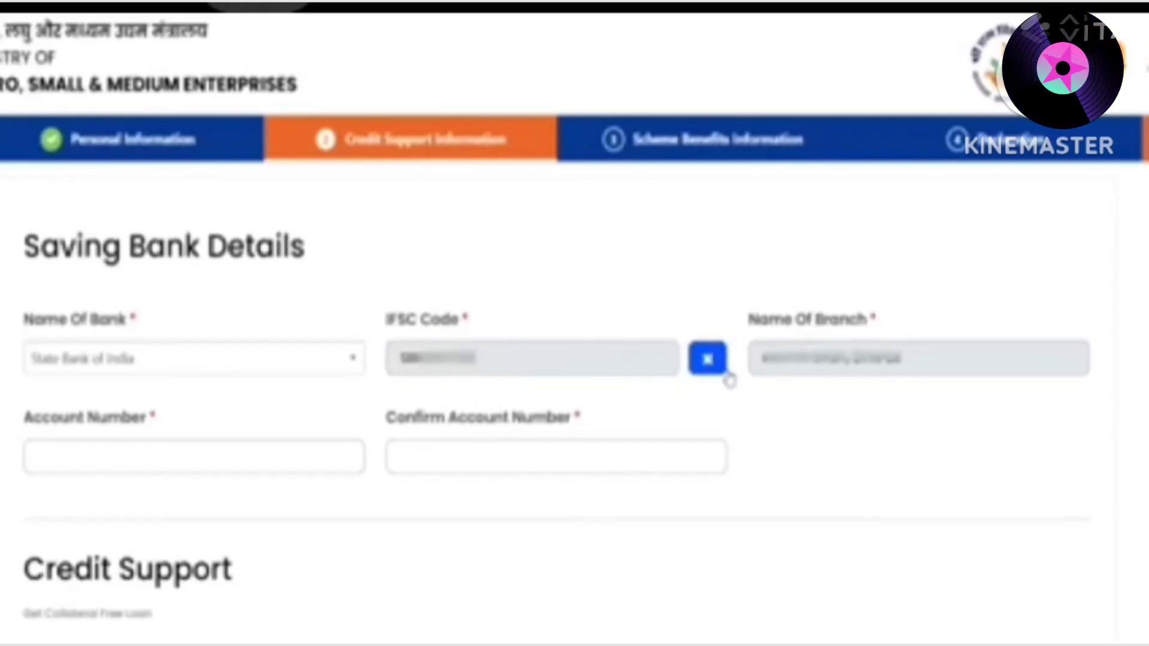
Enter the savings account number and type it again in Confirm Account Number
left_click(289, 462)
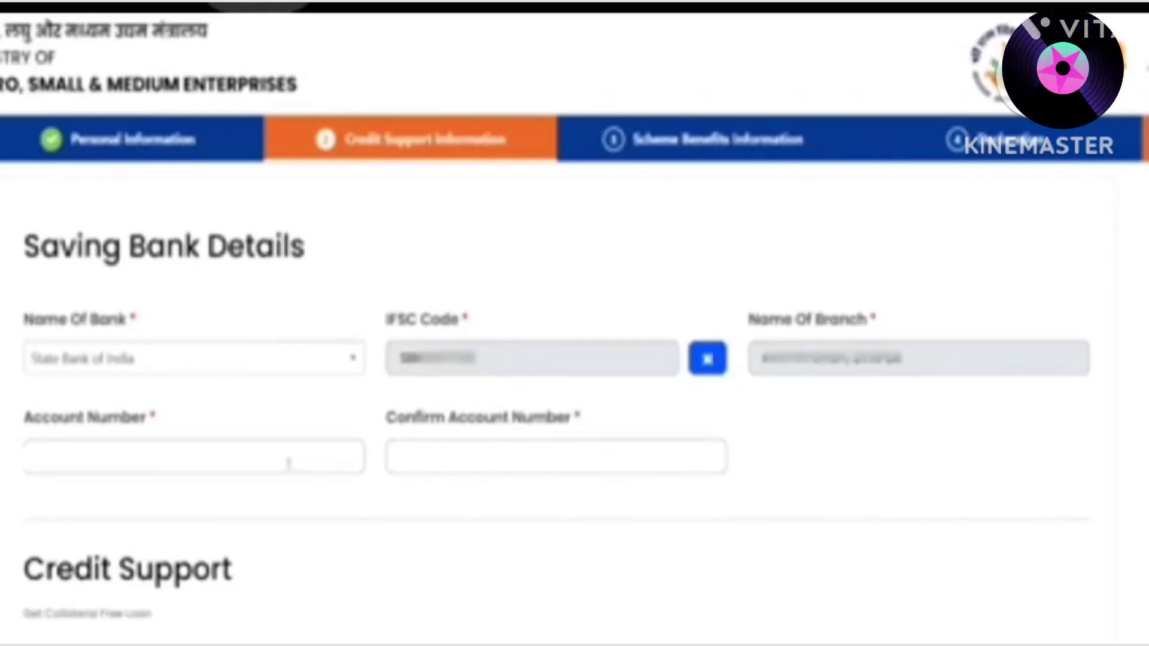
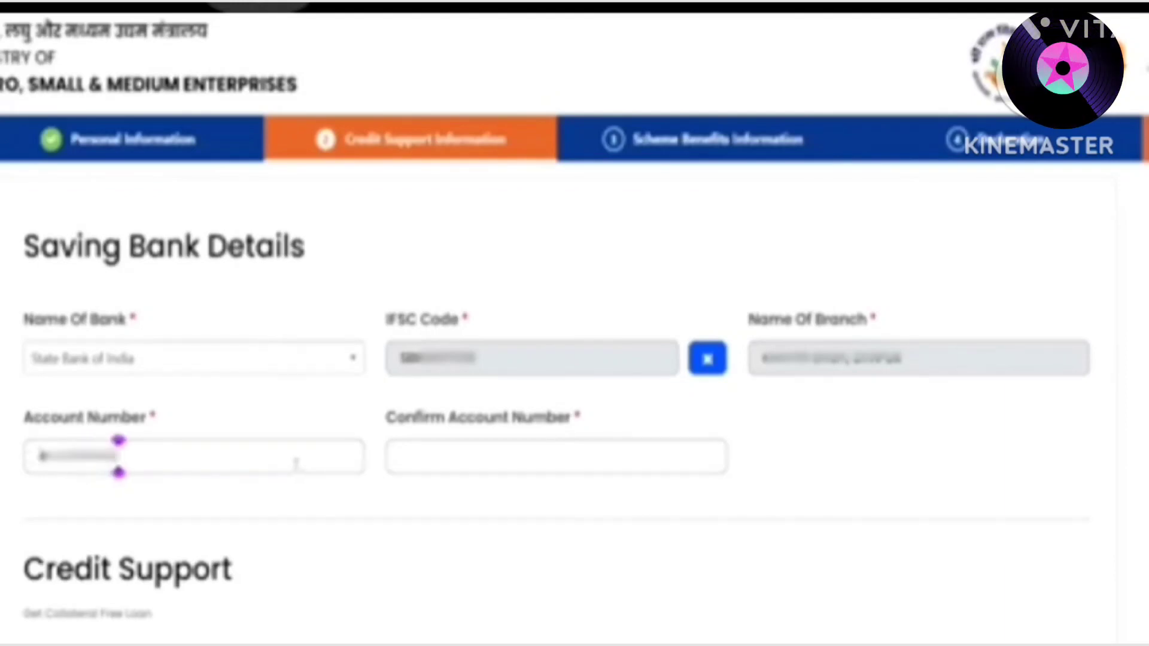
left_click(466, 457)
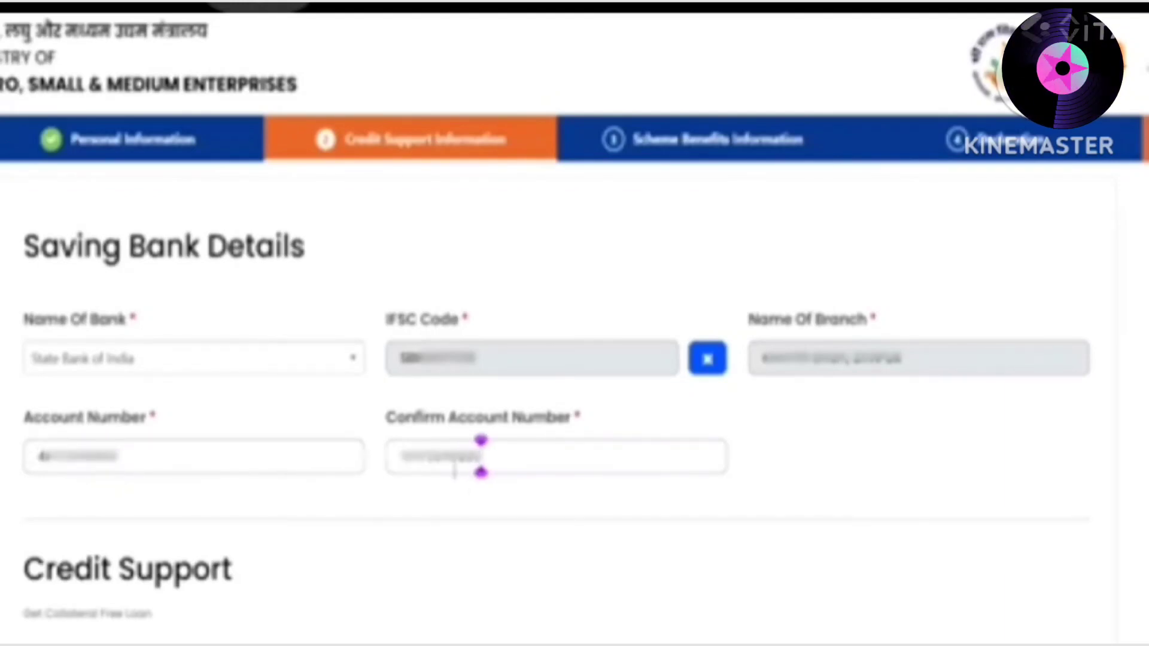
Opt in to credit support for a 100000 loan for Working Capital and Business Expansion
scroll(468, 473, "down", 6)
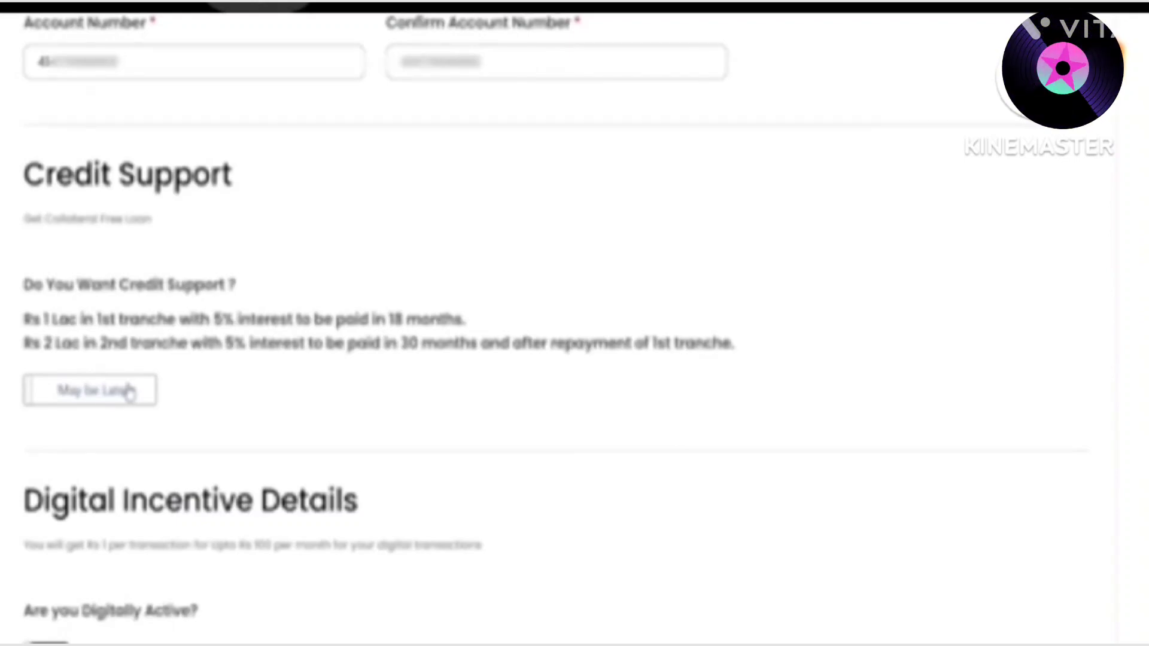
left_click(129, 392)
scroll(179, 389, "down", 3)
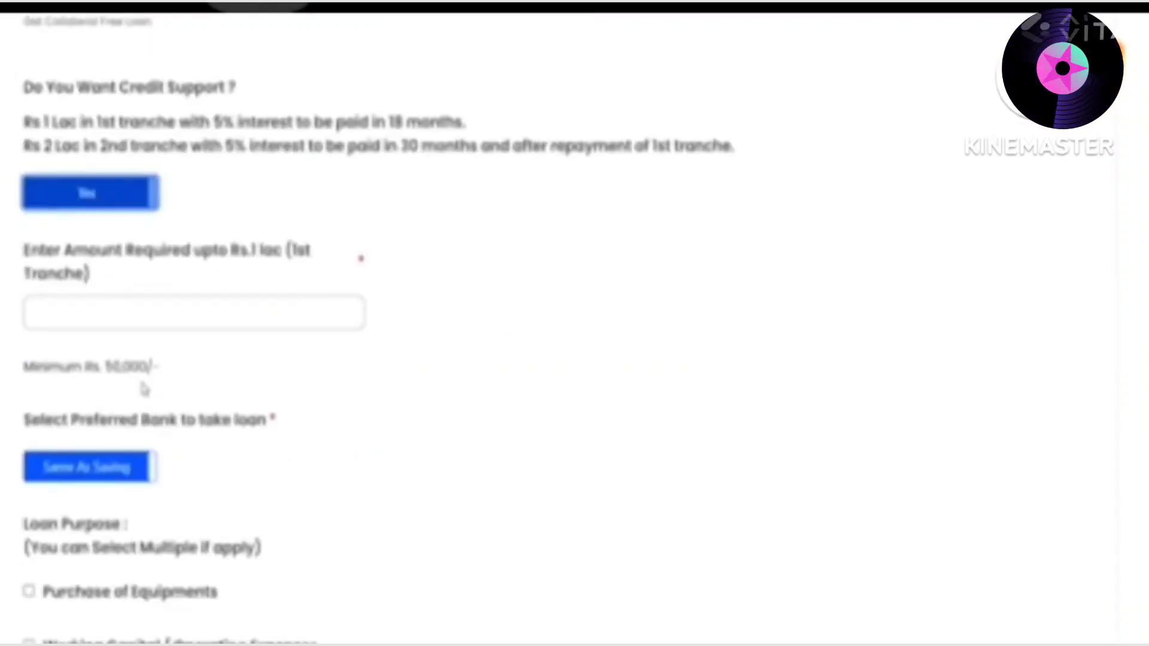
left_click(185, 312)
type("100000")
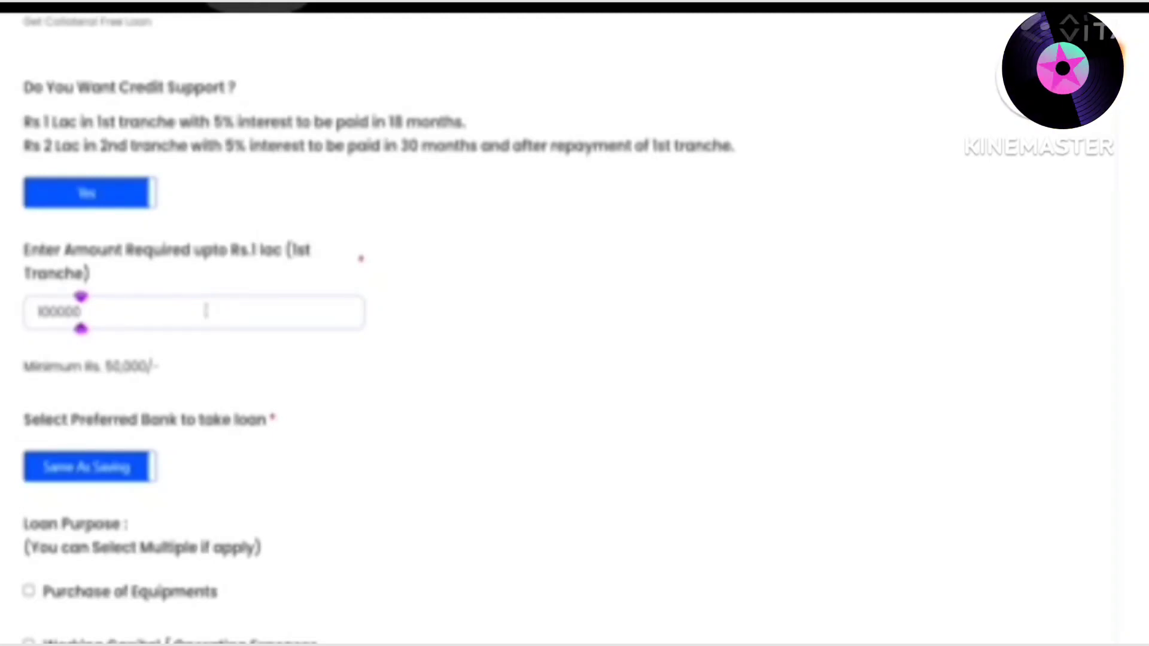
scroll(206, 311, "down", 7)
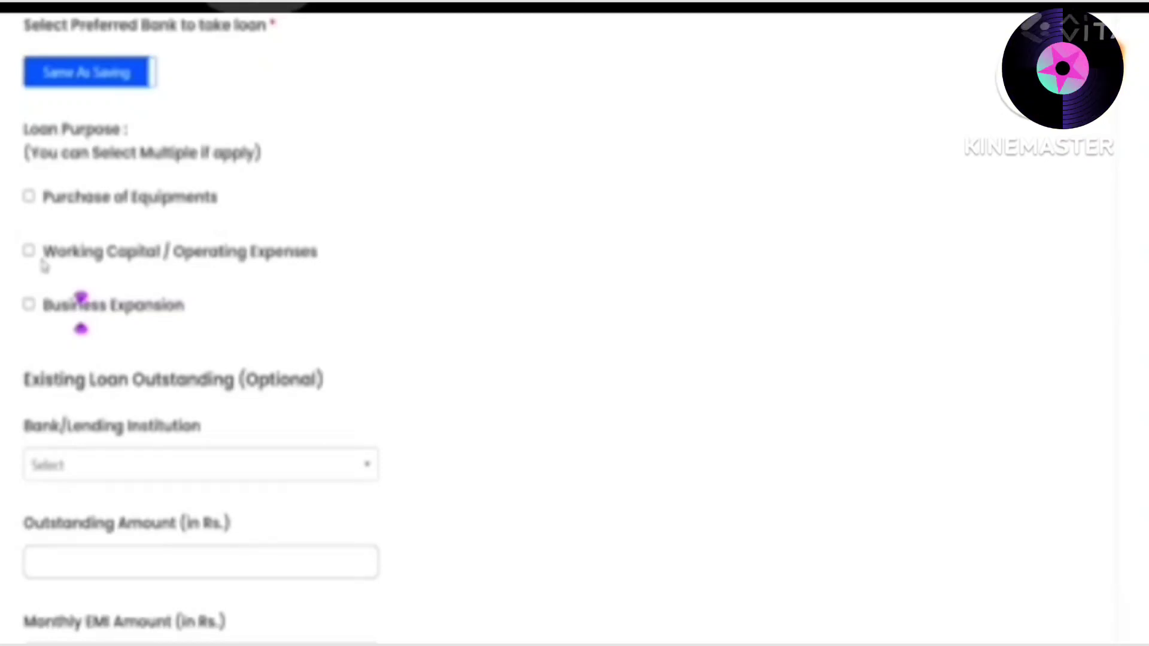
left_click(28, 251)
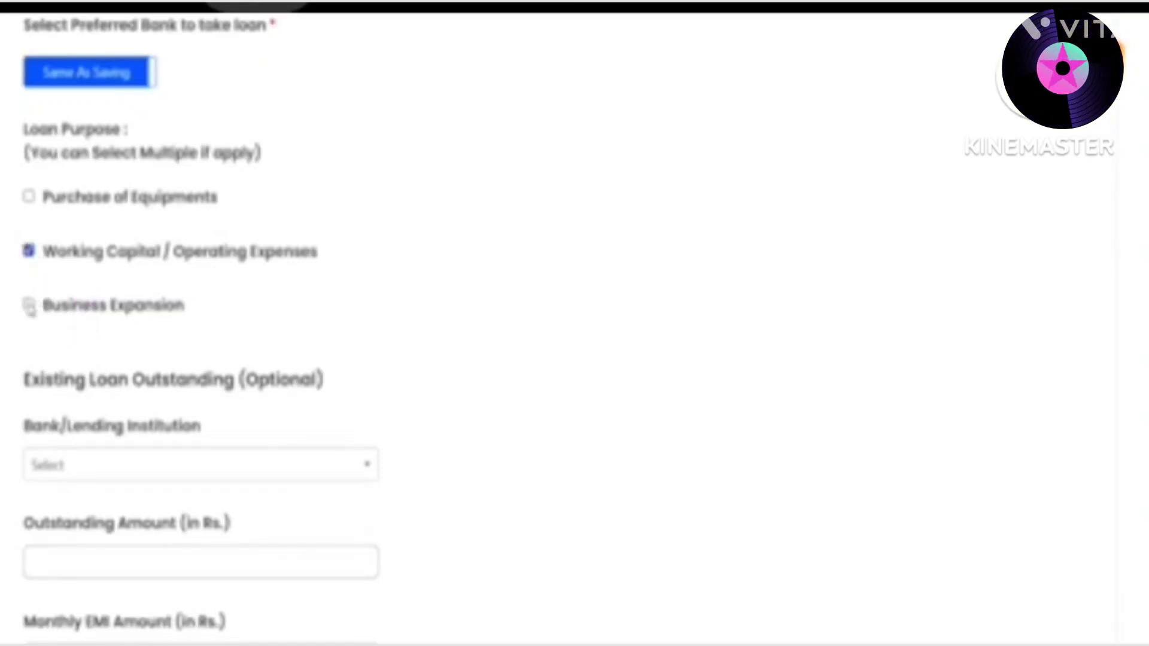
left_click(29, 306)
scroll(72, 306, "down", 5)
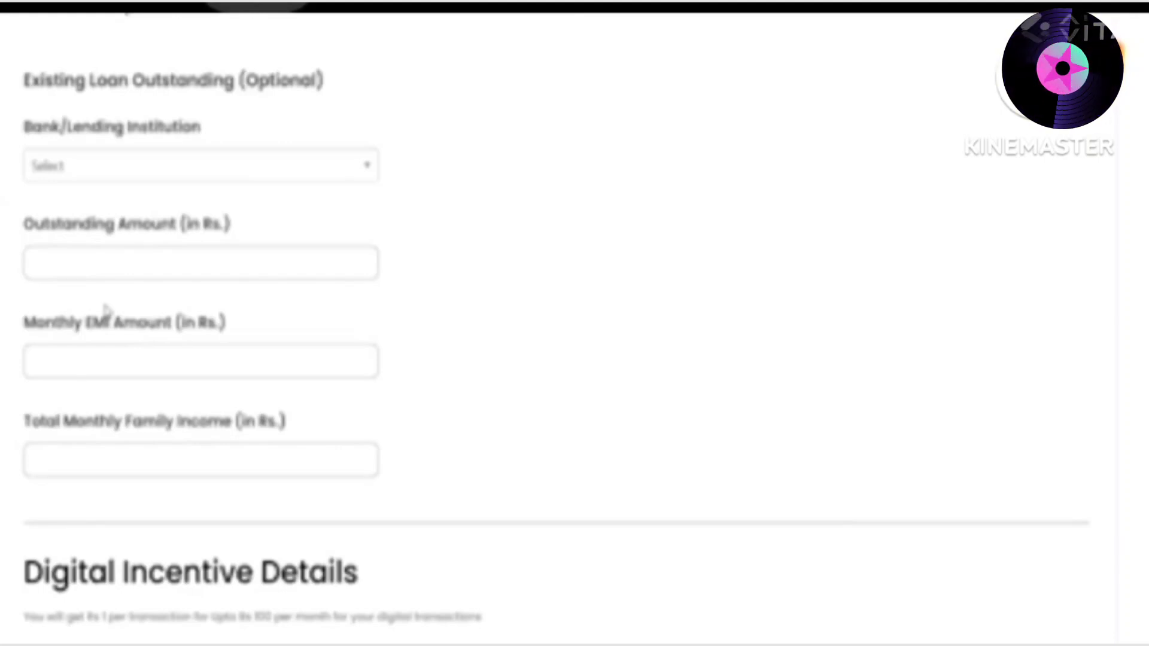
Set 'Are you Digitally Active?' to Yes
scroll(104, 309, "down", 3)
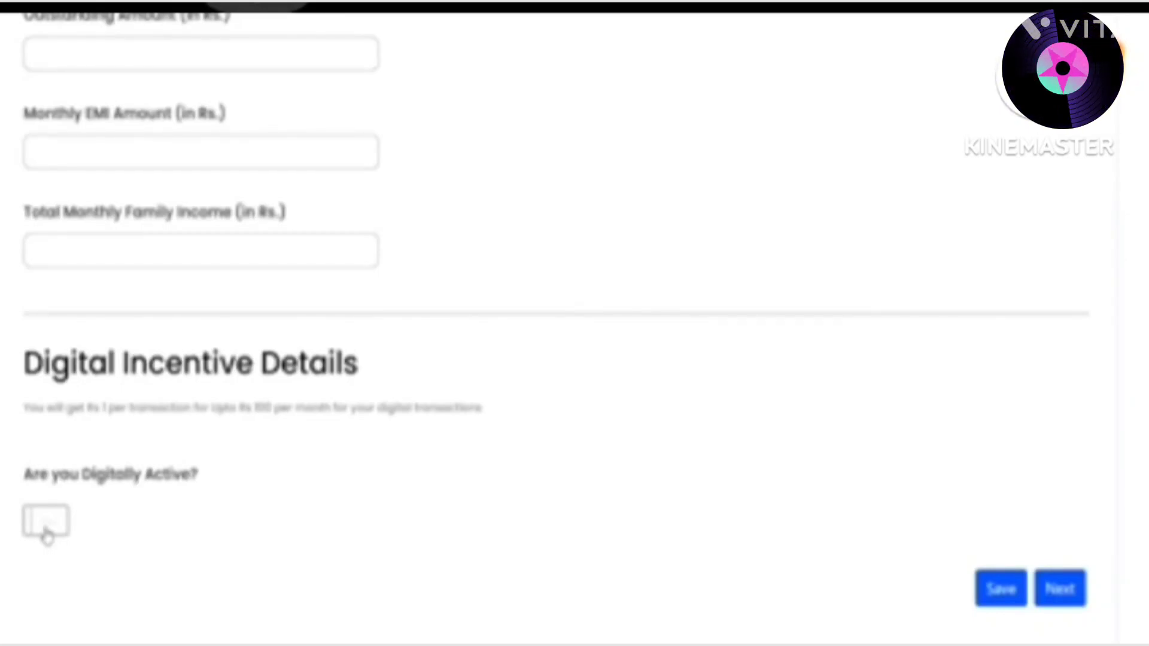
left_click(46, 535)
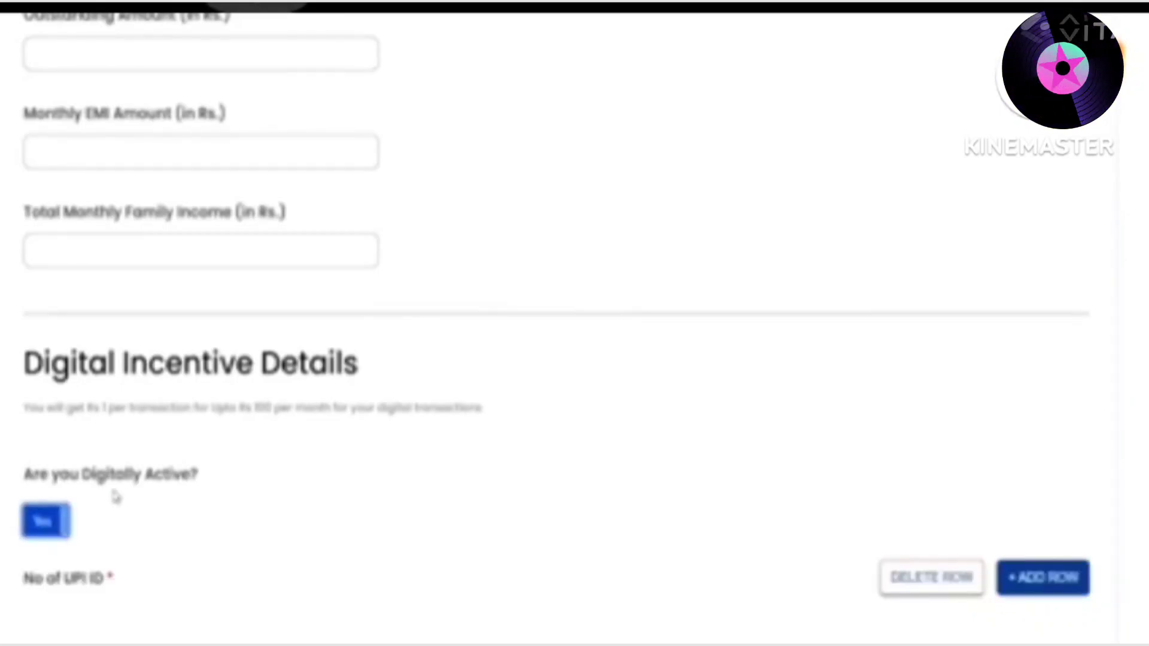
scroll(168, 497, "down", 4)
left_click(168, 506)
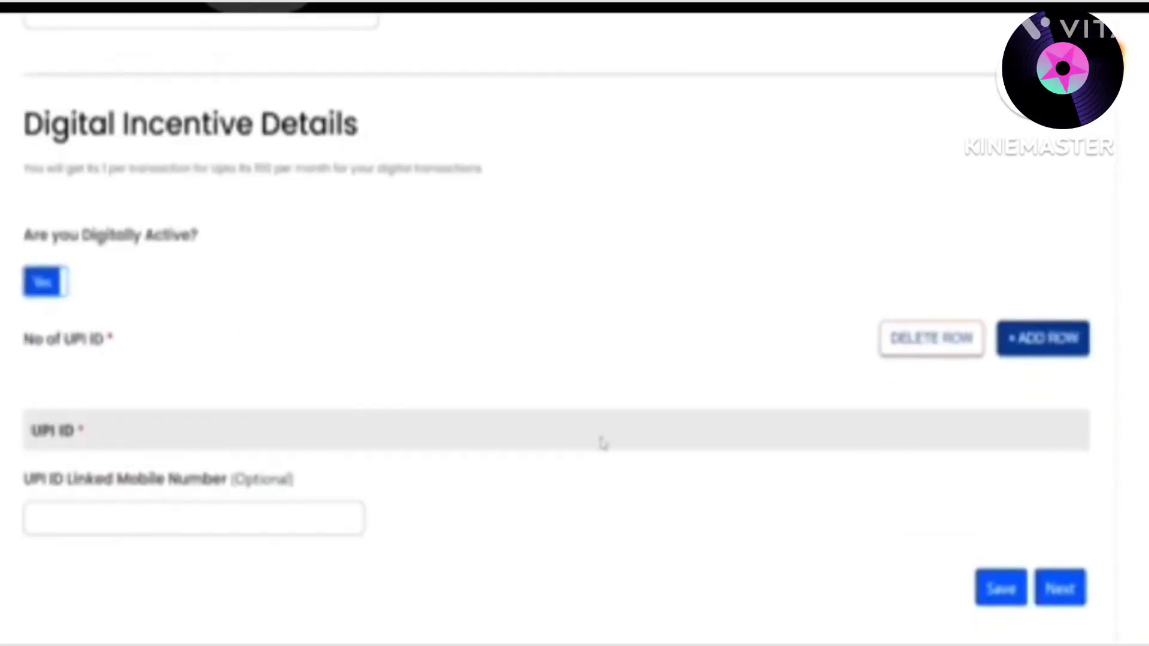
Add a UPI ID row with the applicant's linked mobile number and continue to Scheme Benefits
left_click(1044, 339)
left_click(240, 474)
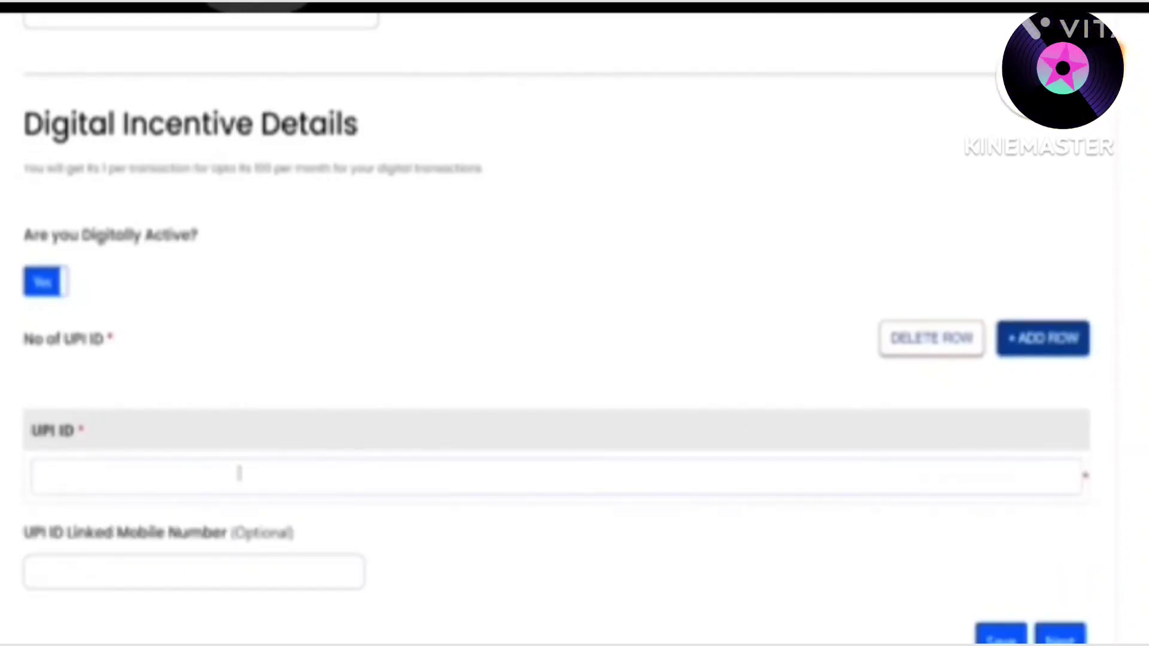
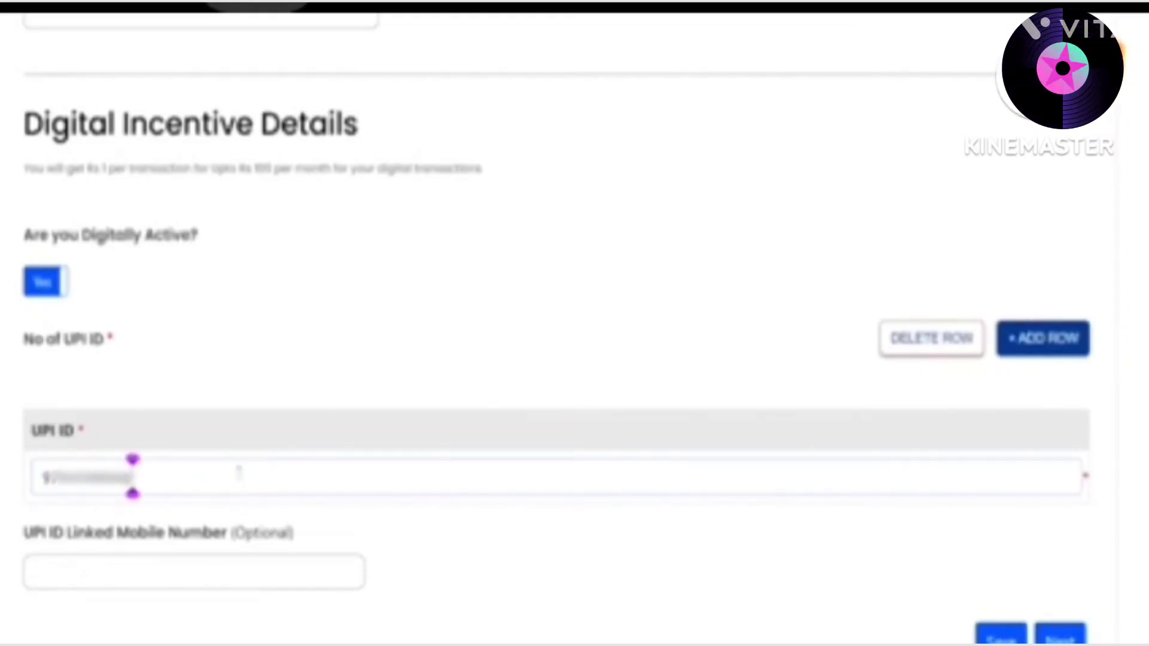
key("Return")
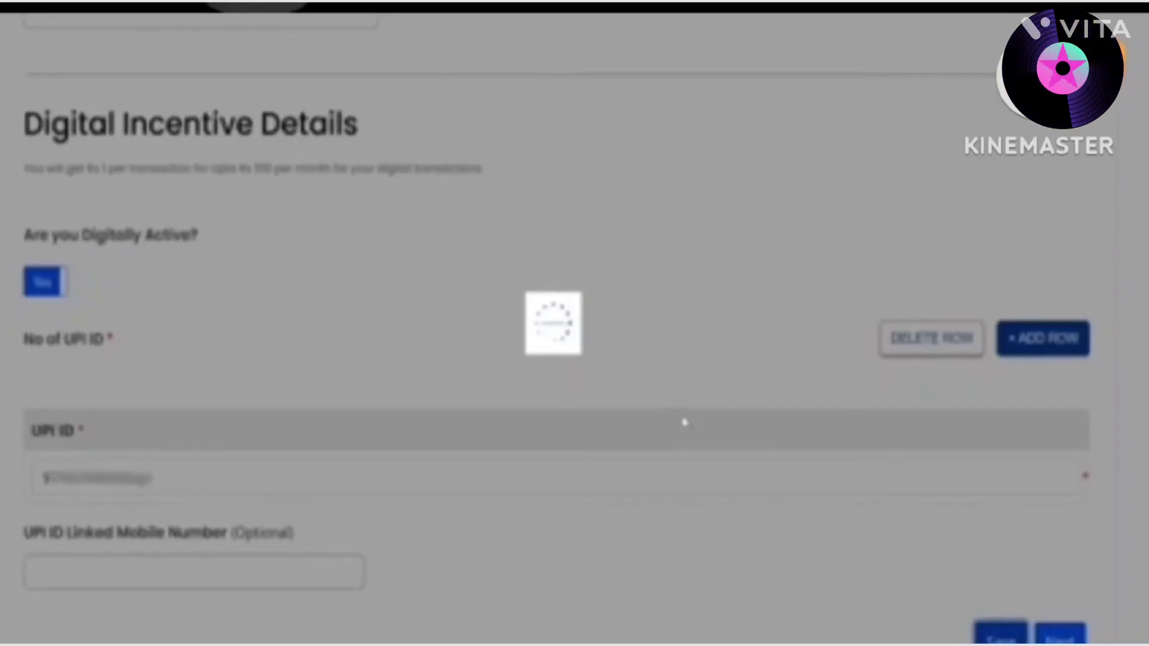
scroll(686, 423, "down", 1)
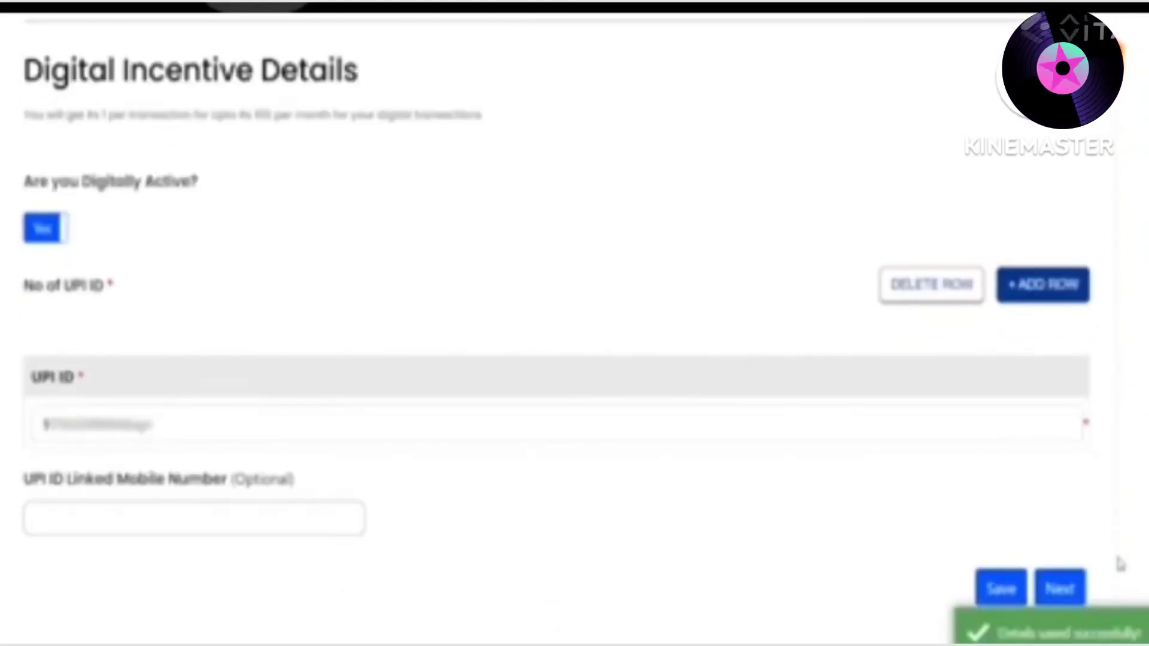
left_click(1071, 595)
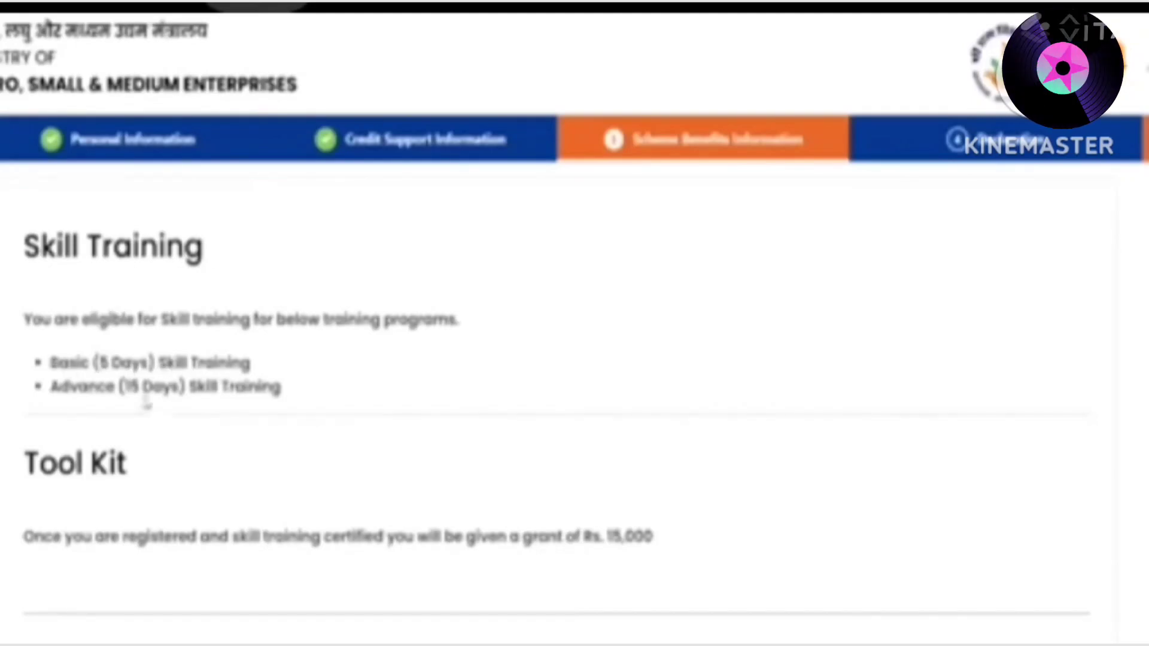
Save Scheme Benefits leaving Marketing Support unticked, then go on to Declaration Details
scroll(225, 392, "down", 2)
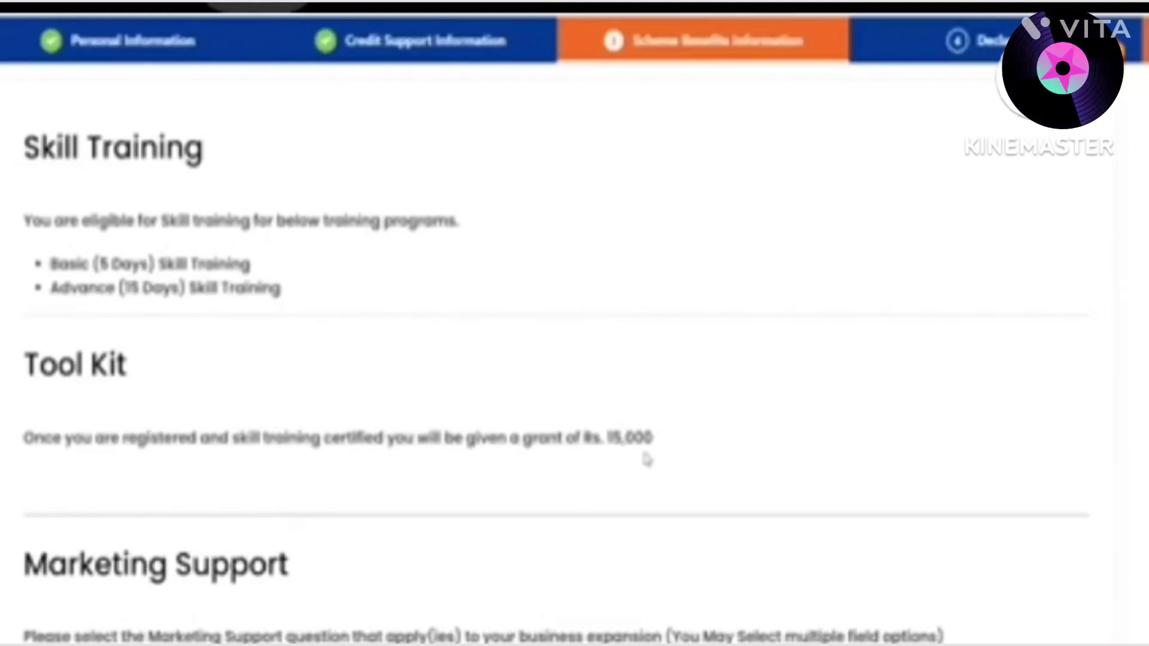
scroll(643, 449, "down", 6)
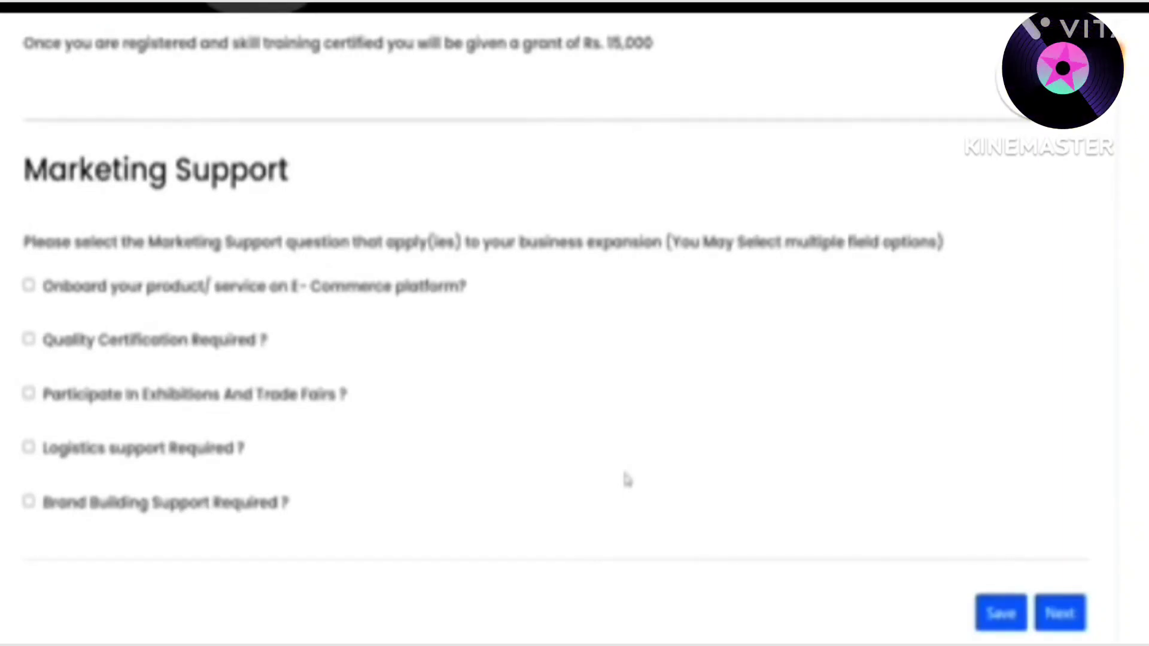
left_click(1011, 614)
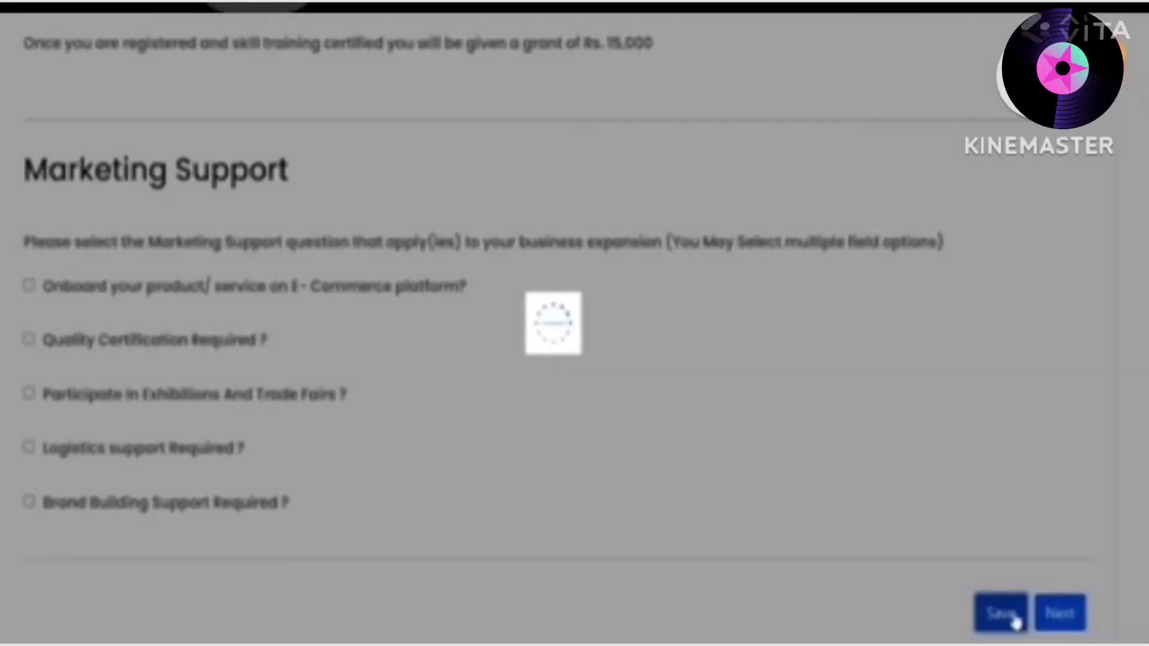
scroll(750, 467, "down", 8)
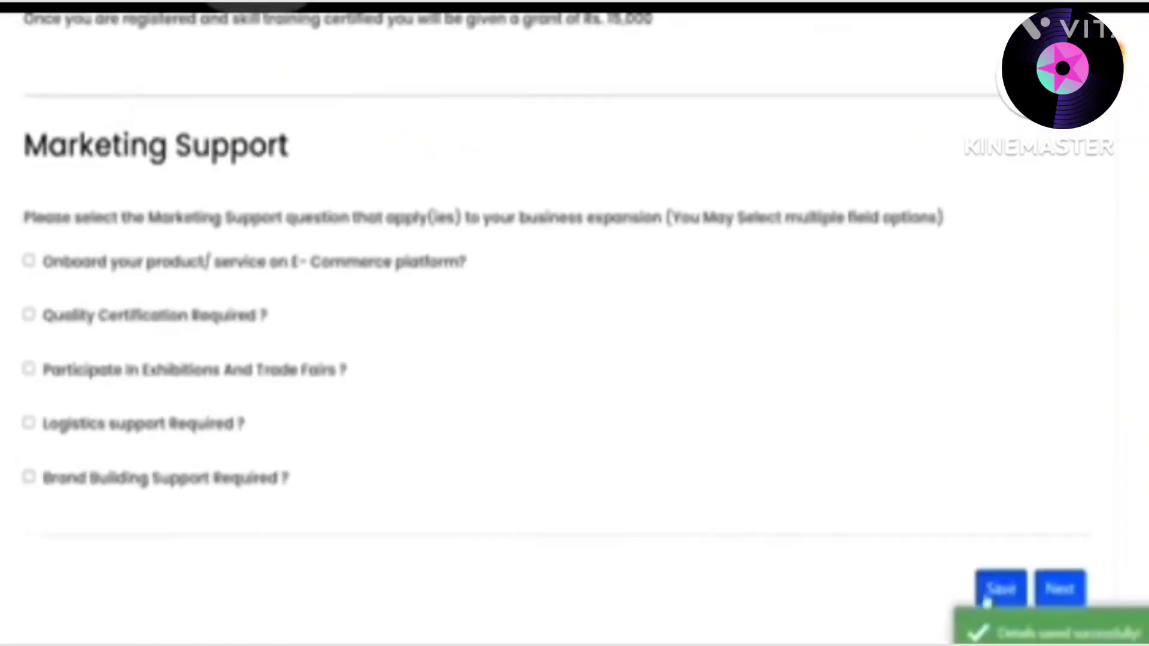
left_click(1015, 594)
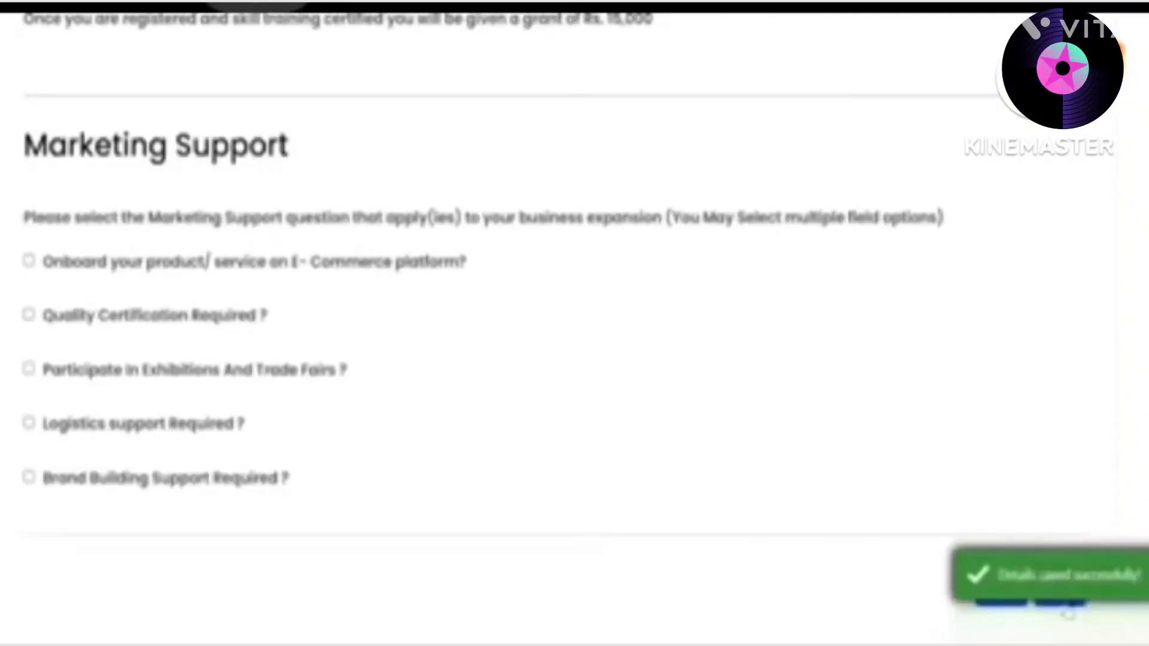
left_click(1054, 589)
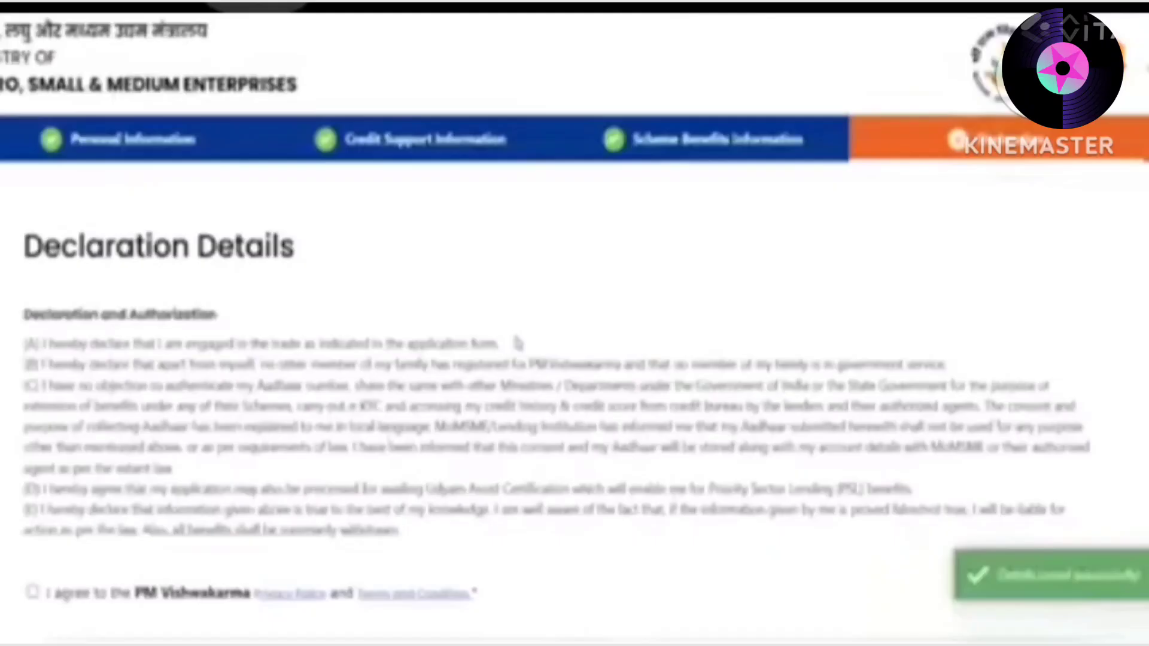
Accept the Privacy Policy and Terms, submit the application, and close the Application Submitted dialog
scroll(113, 497, "down", 2)
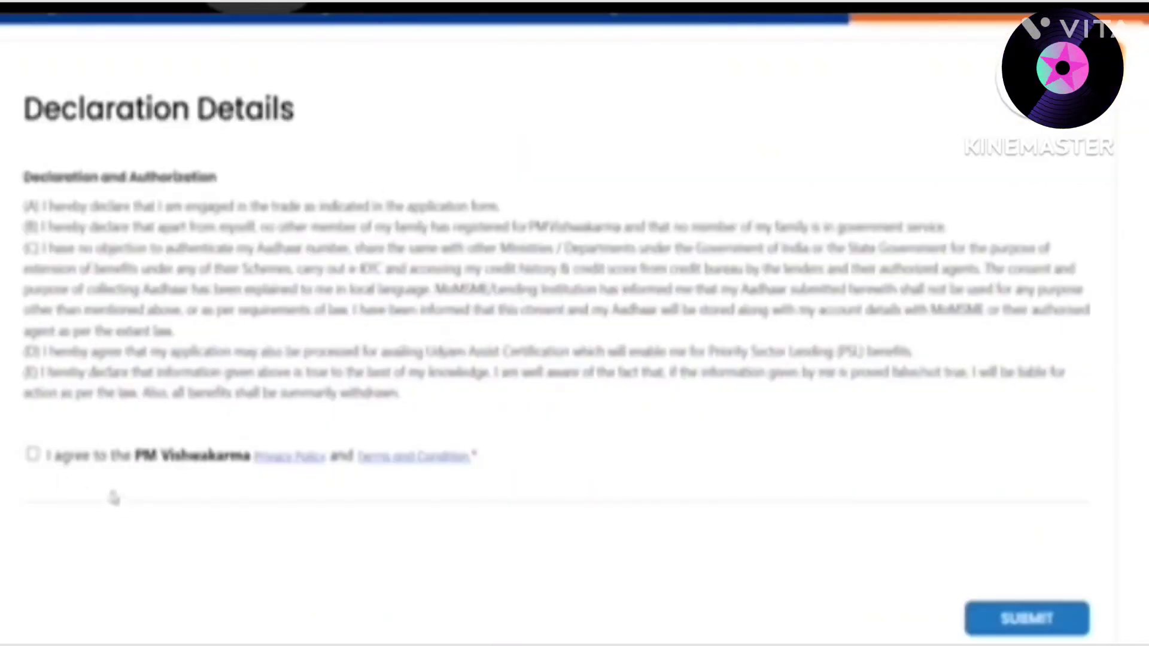
left_click(33, 454)
left_click(1020, 621)
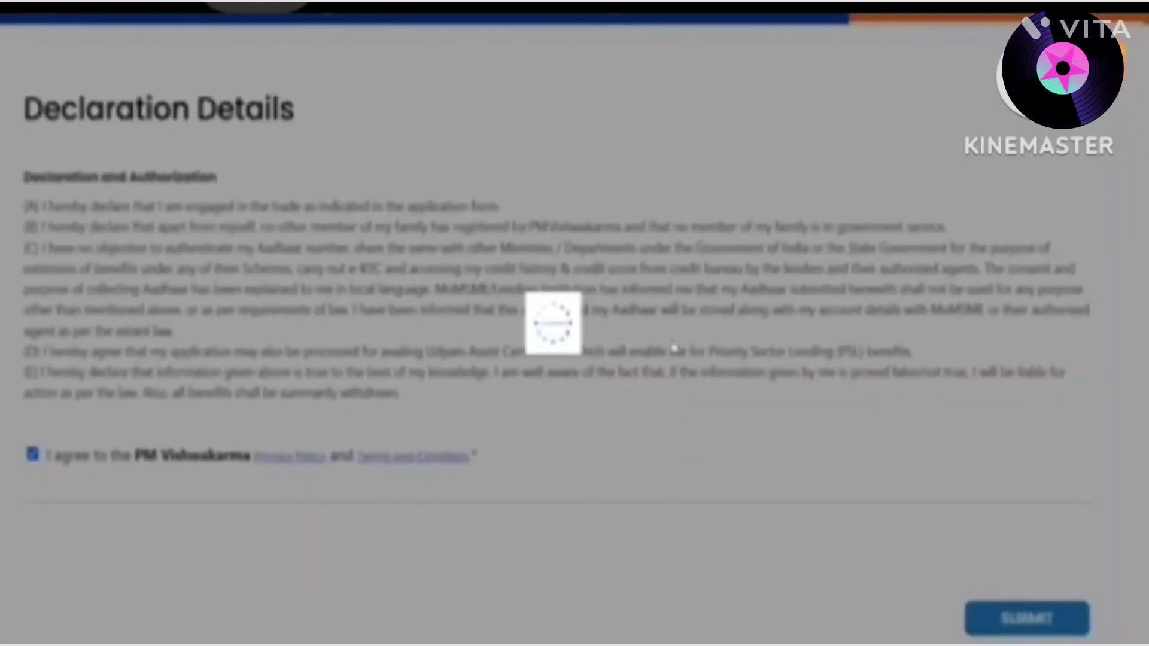
scroll(674, 342, "up", 2)
scroll(675, 342, "down", 2)
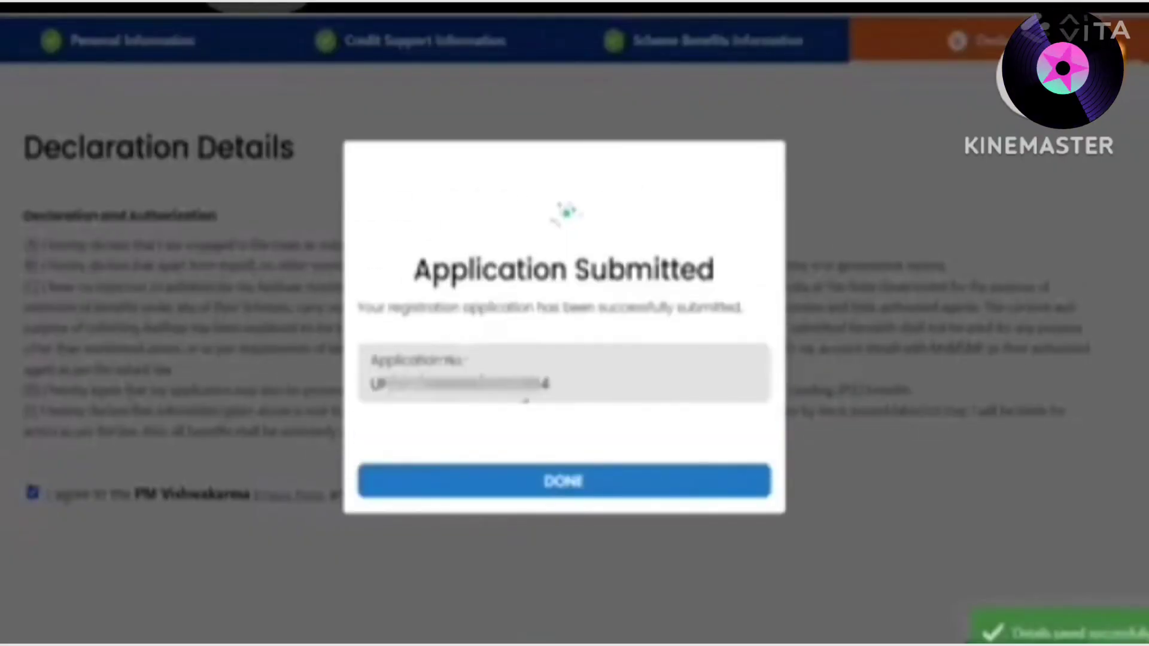
left_click(682, 495)
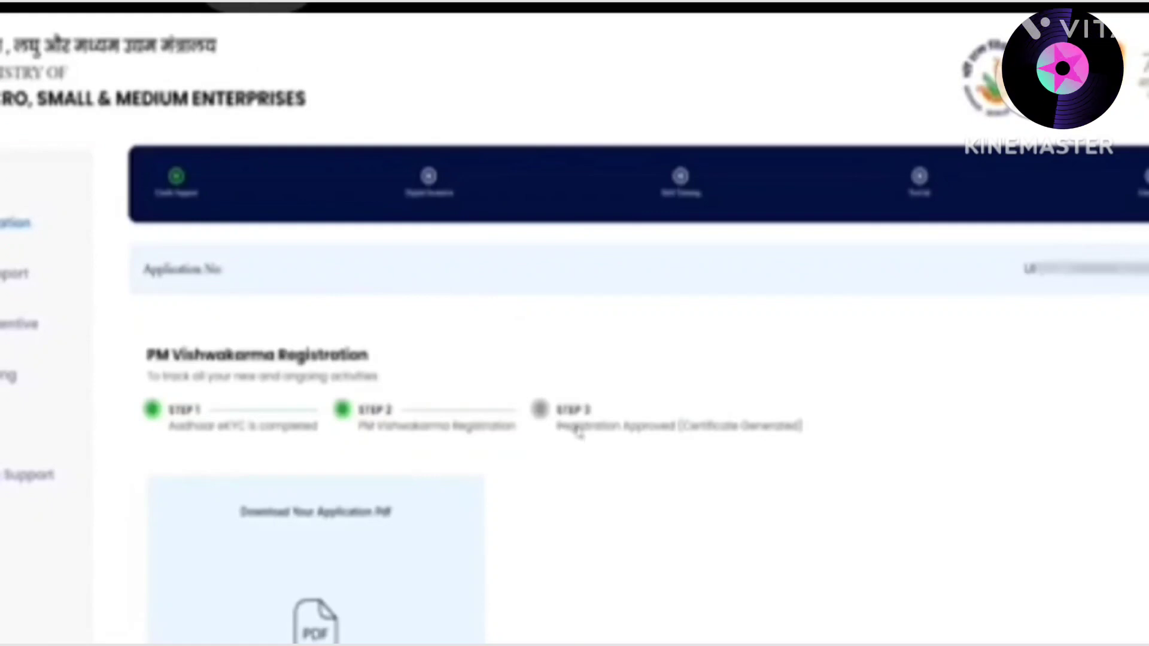
Download the application PDF from the dashboard and scroll through its five pages
scroll(577, 431, "down", 2)
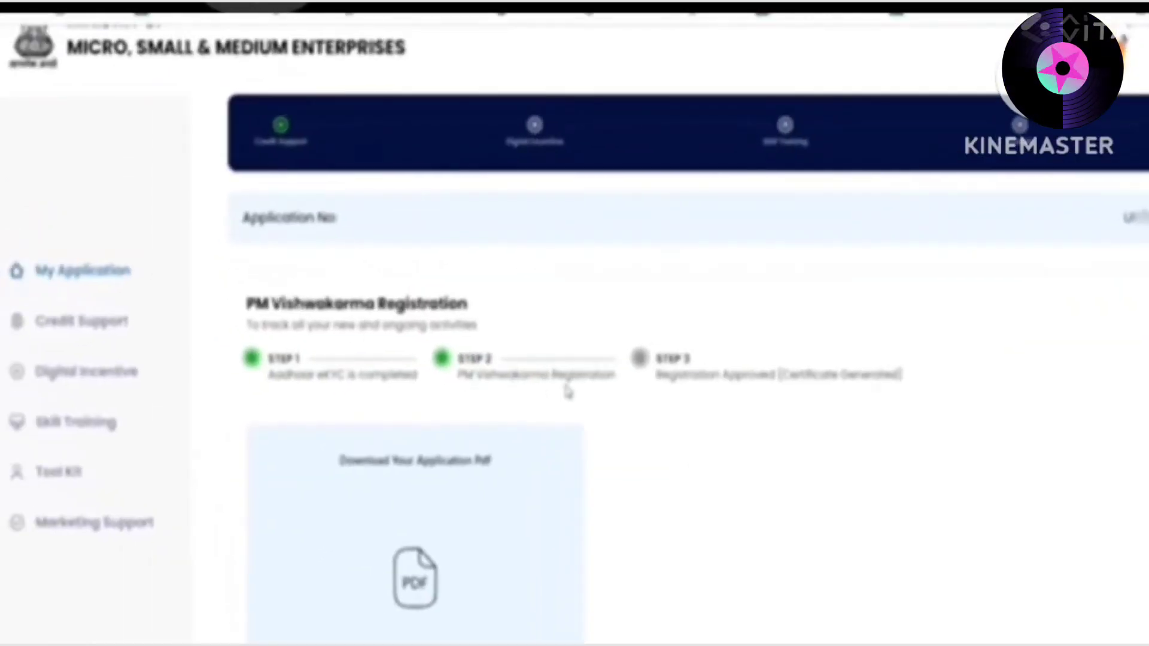
scroll(724, 394, "down", 2)
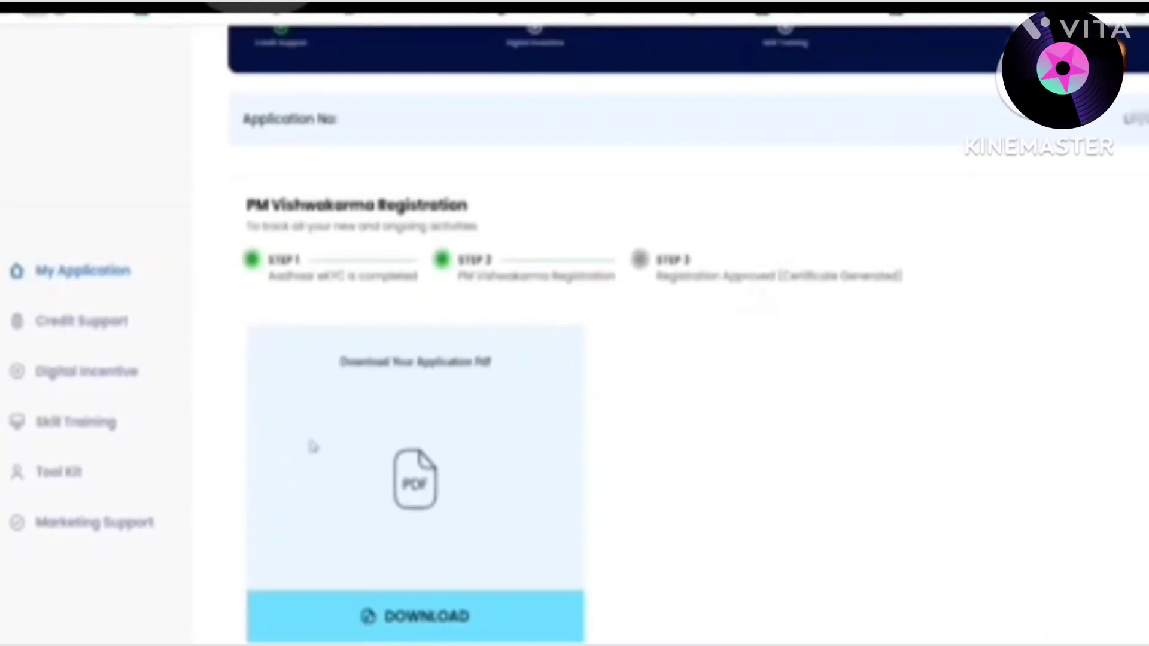
left_click(430, 632)
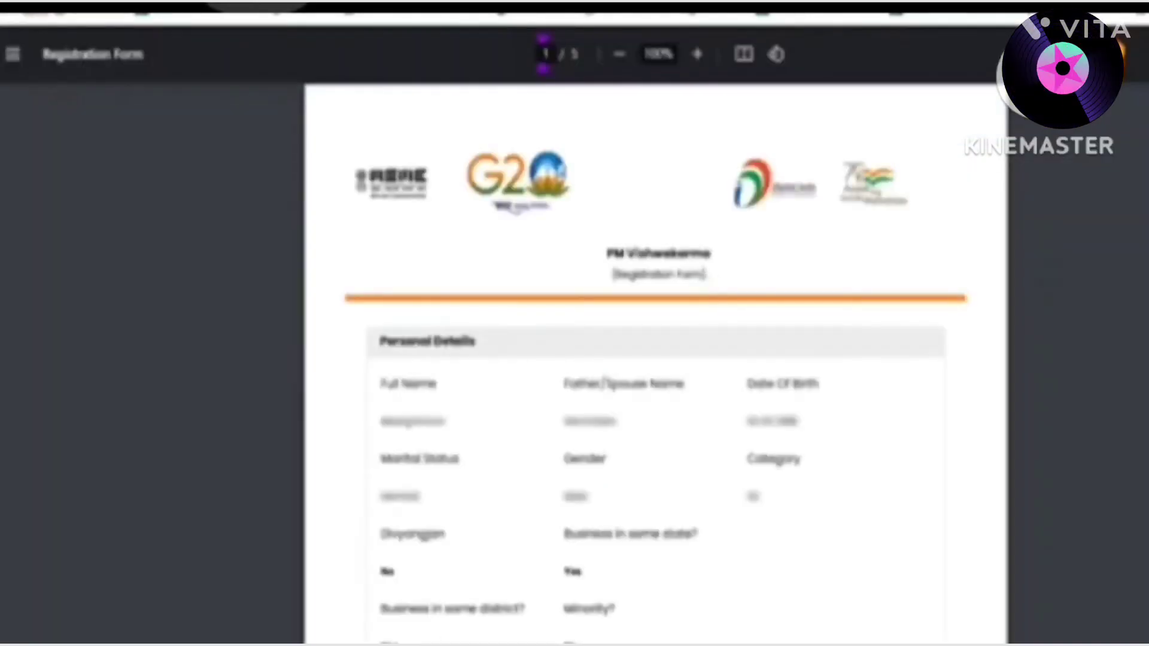
scroll(656, 359, "down", 20)
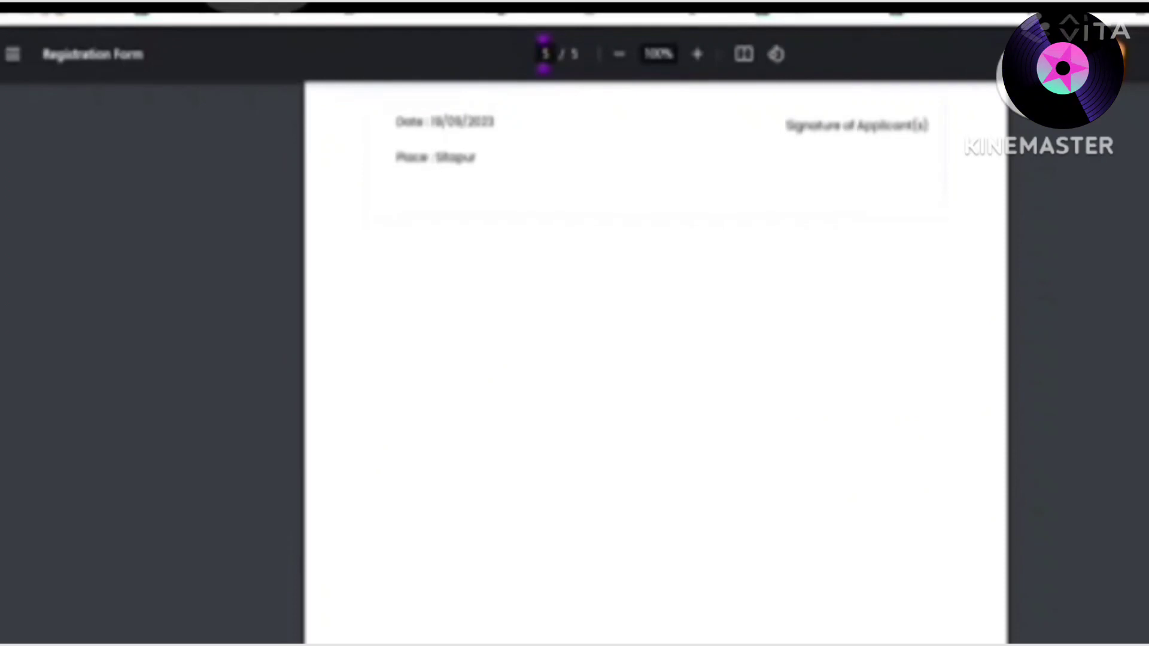